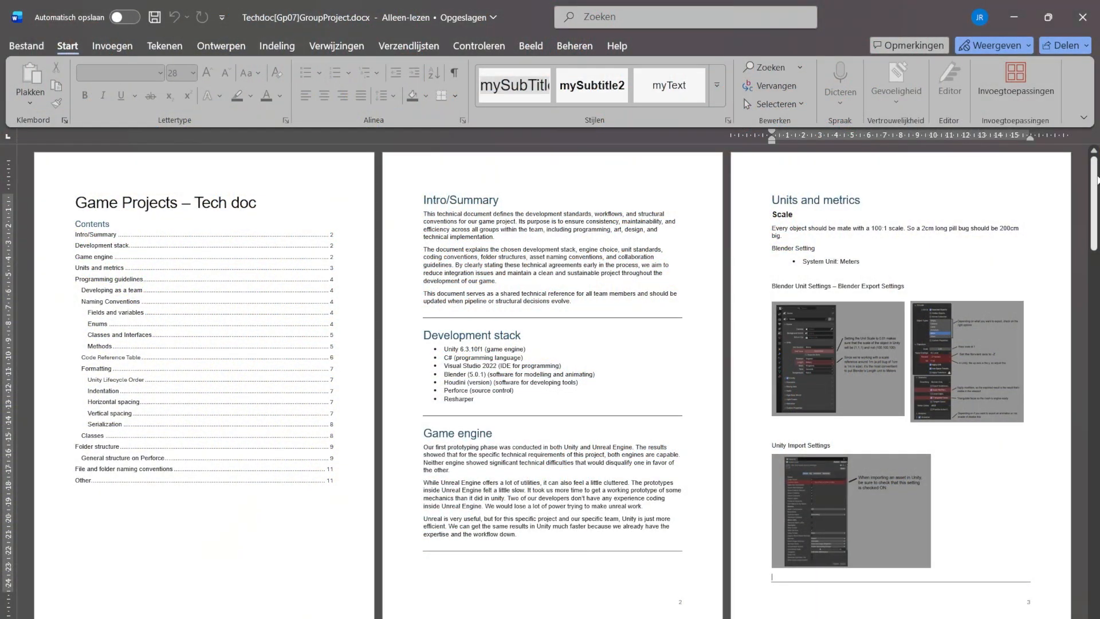
left_click_drag(1094, 166, 1098, 533)
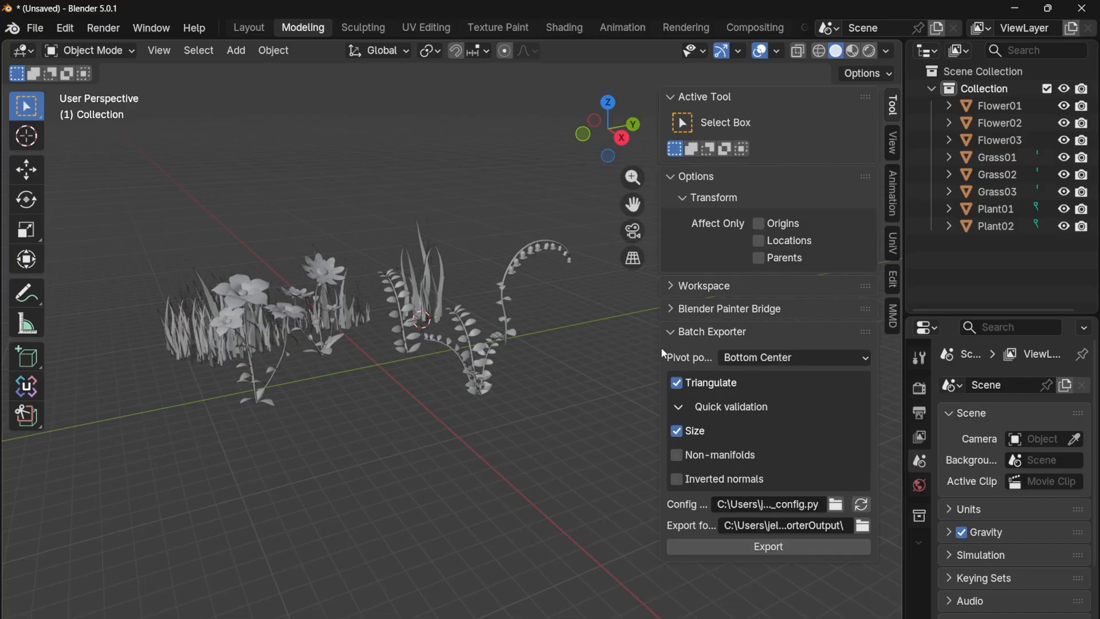
Widen the Batch Exporter sidebar and select all eight flower, grass and plant meshes.
left_click_drag(657, 346, 575, 346)
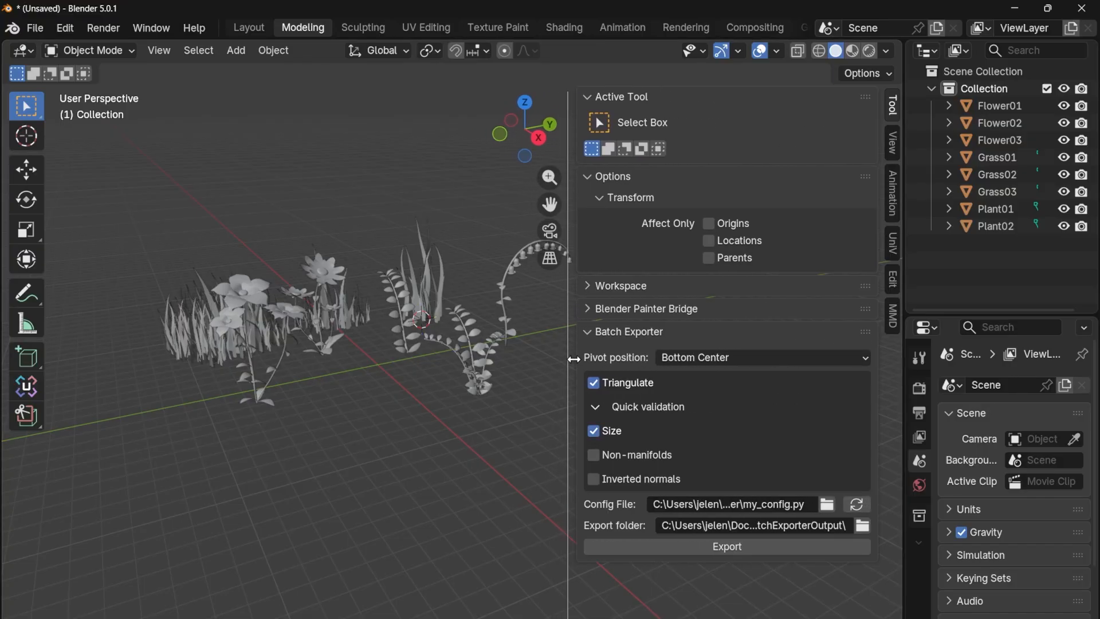
middle_click_drag(488, 470, 473, 453)
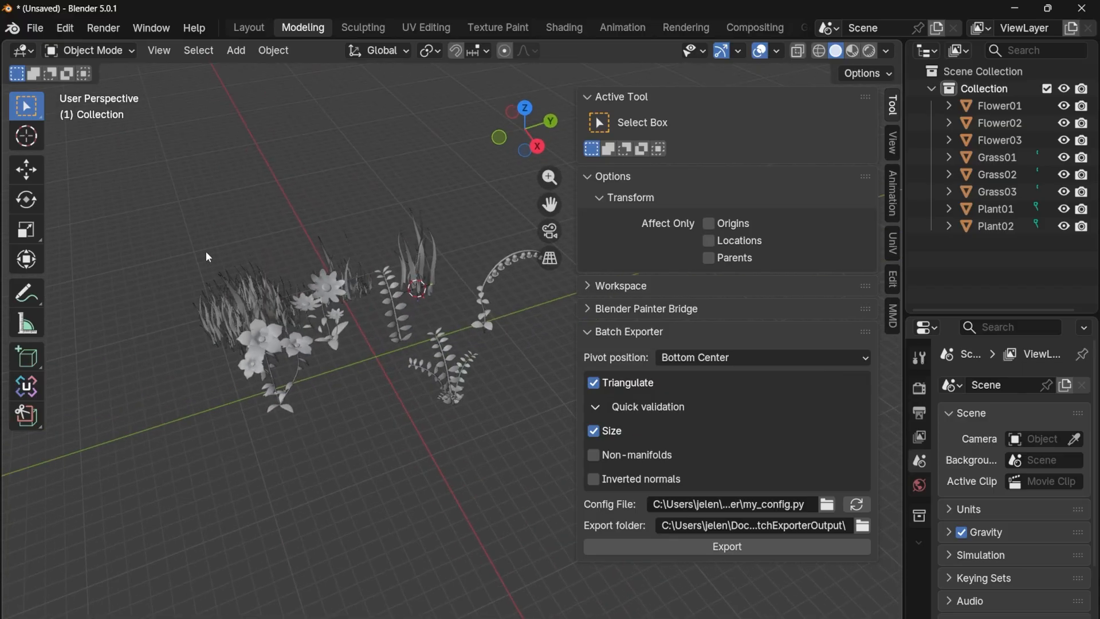
left_click_drag(176, 161, 524, 445)
middle_click_drag(447, 452, 417, 447)
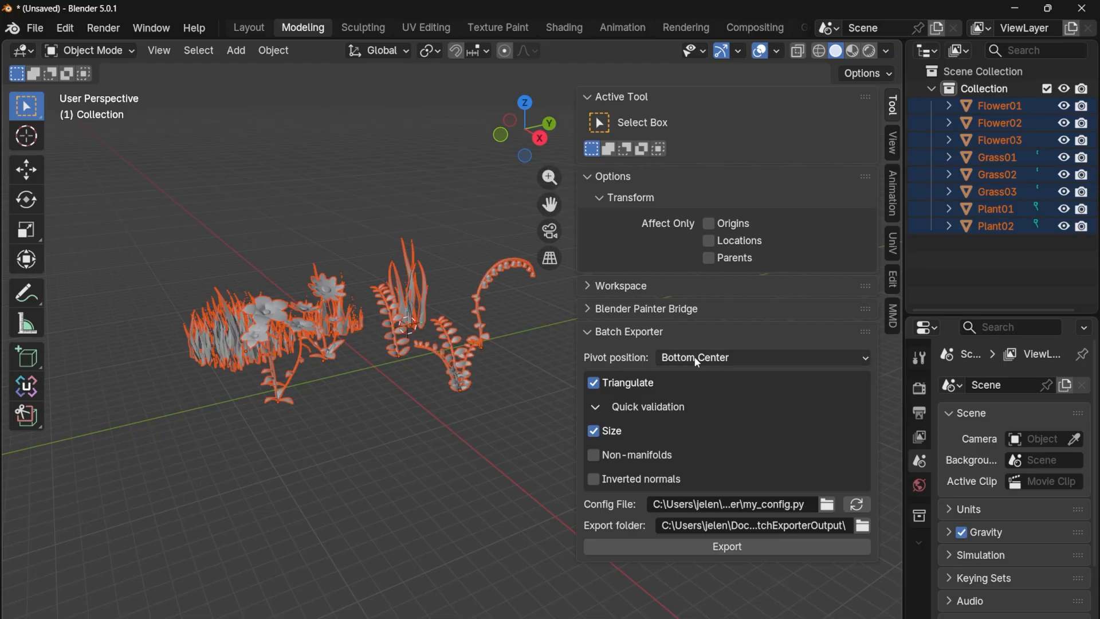
Select Plant02 and choose Bottom Center as the Batch Exporter's pivot position.
left_click(461, 385)
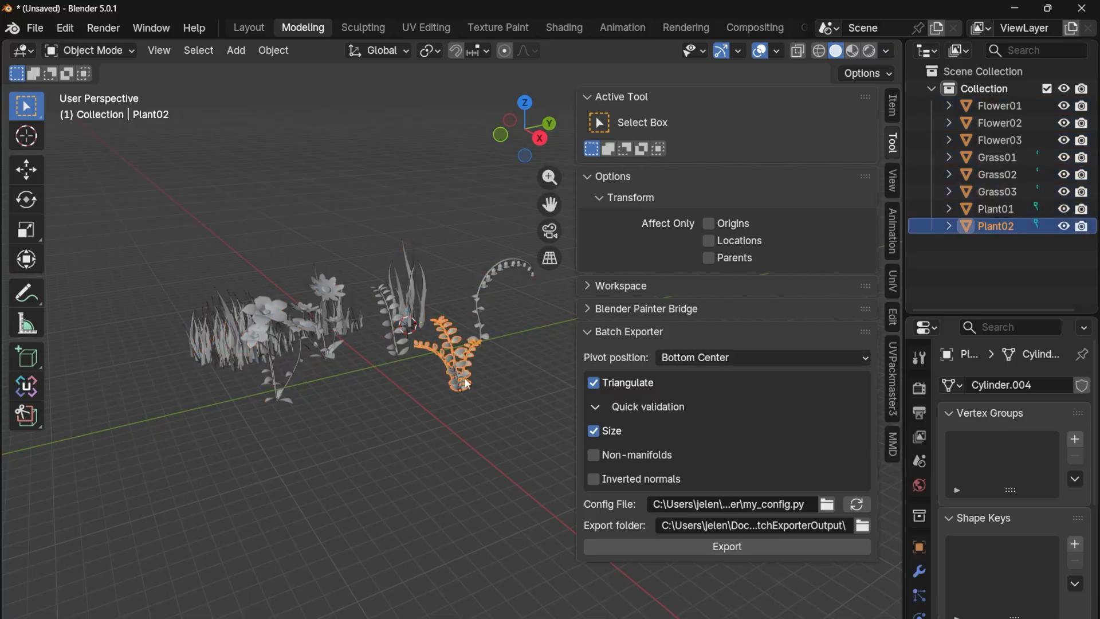
scroll(463, 394, "up", 2)
middle_click_drag(470, 436, 420, 467)
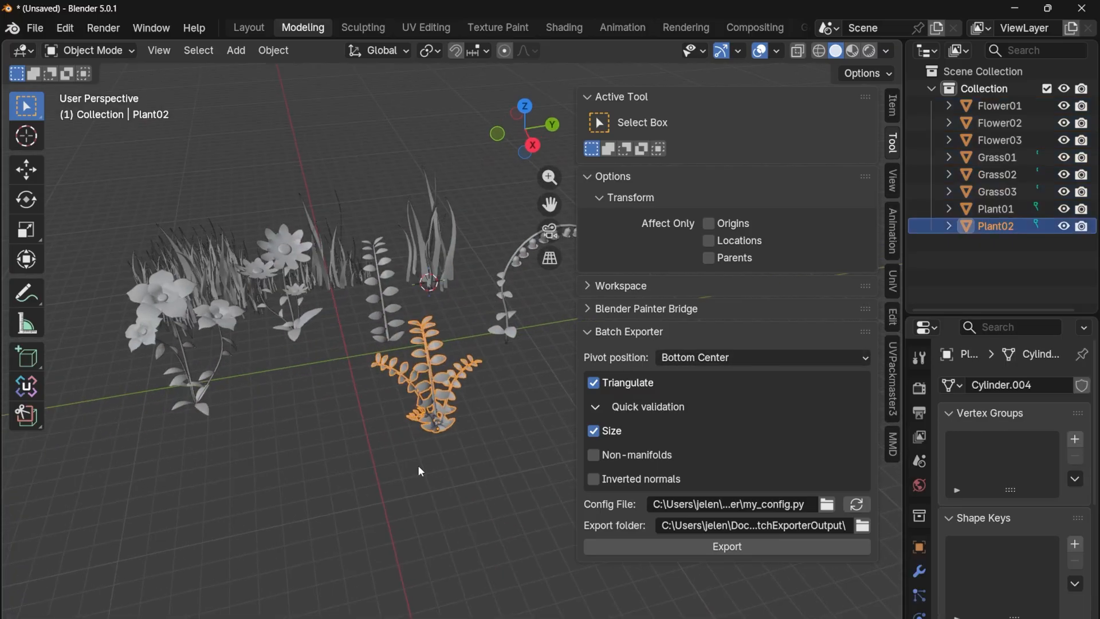
scroll(377, 352, "down", 1)
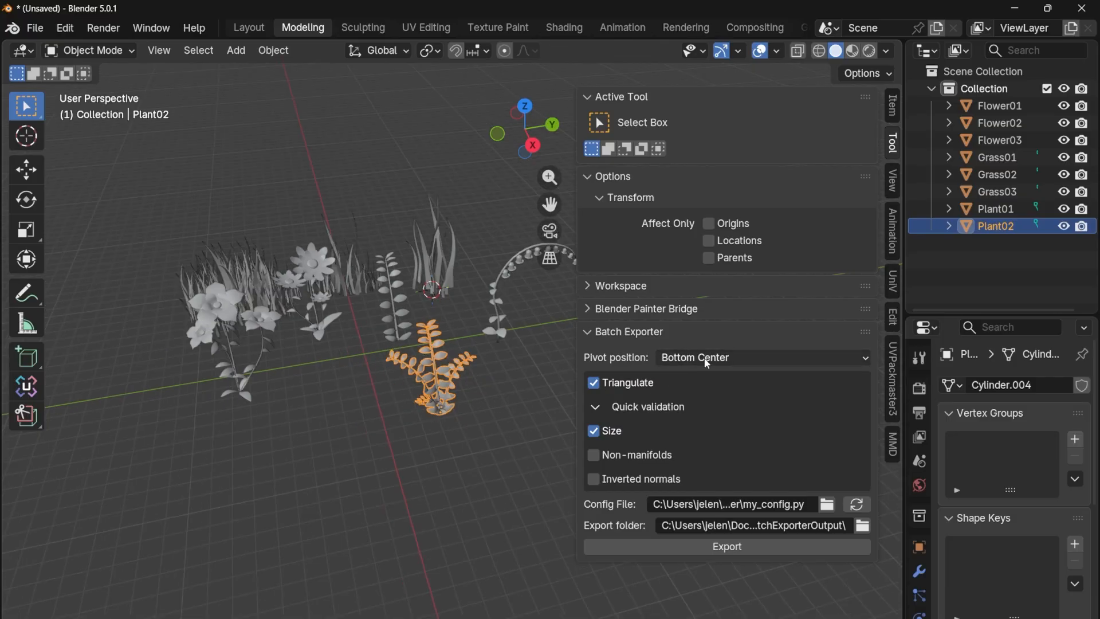
left_click(681, 370)
left_click(697, 393)
left_click(692, 362)
left_click(693, 378)
Select all eight meshes and enable the Non-manifolds and Inverted normals validation checks.
middle_click_drag(394, 441, 376, 417)
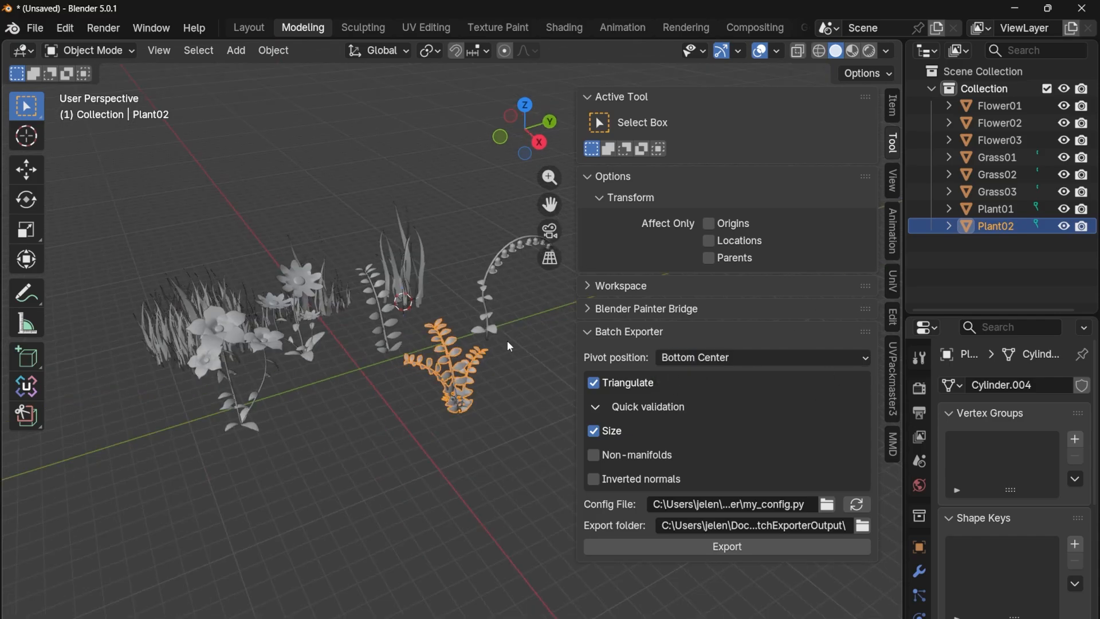
middle_click_drag(99, 364, 220, 234)
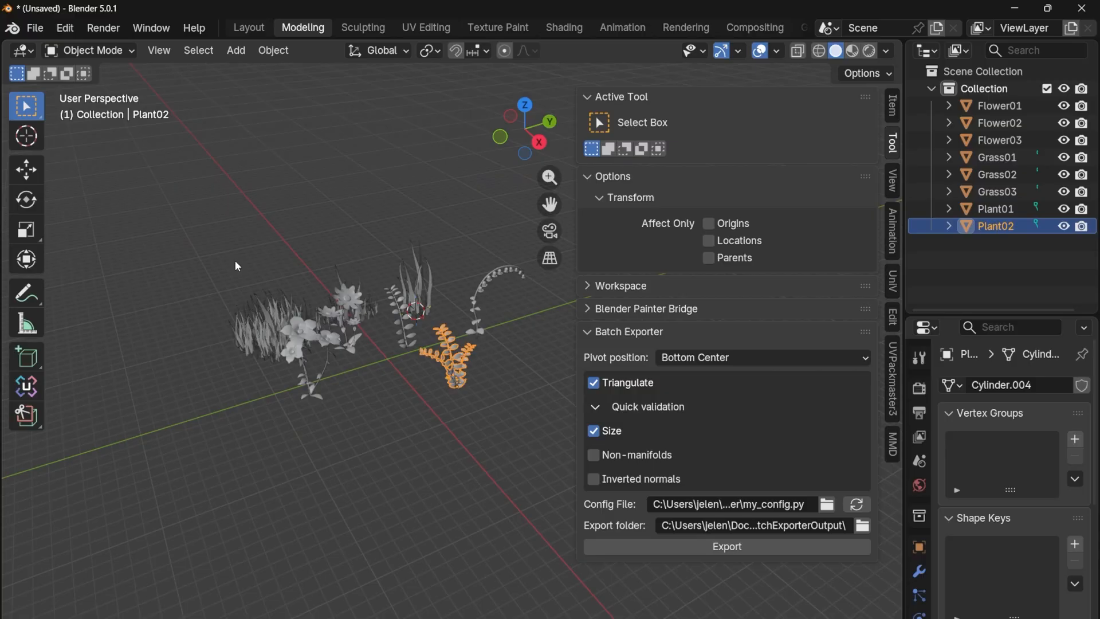
left_click_drag(221, 234, 559, 490)
middle_click_drag(504, 413, 475, 410)
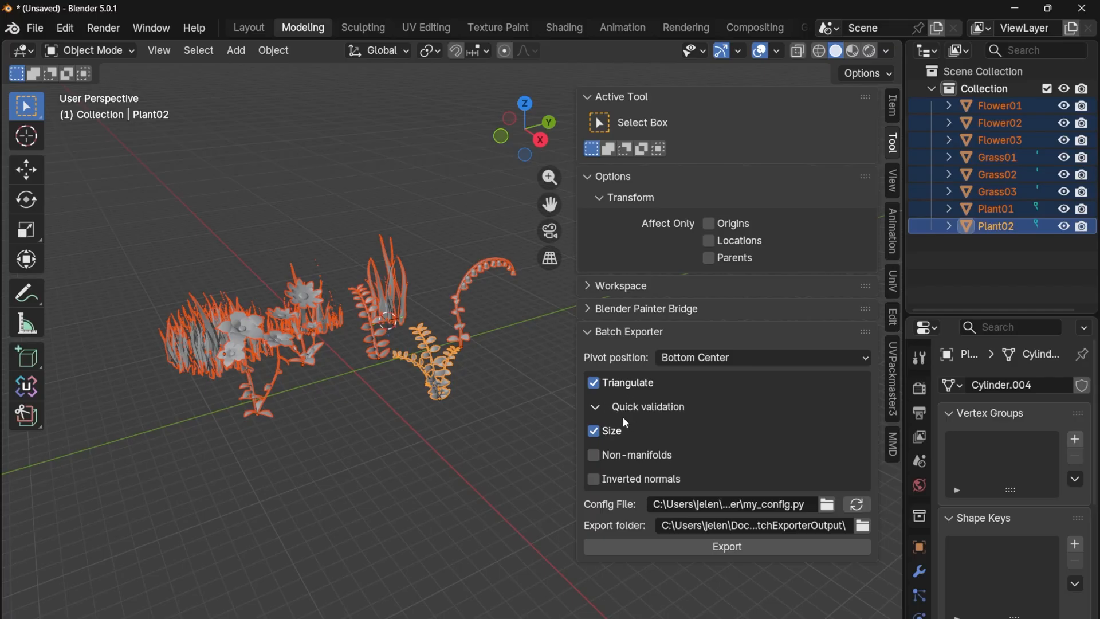
left_click(597, 455)
left_click(599, 480)
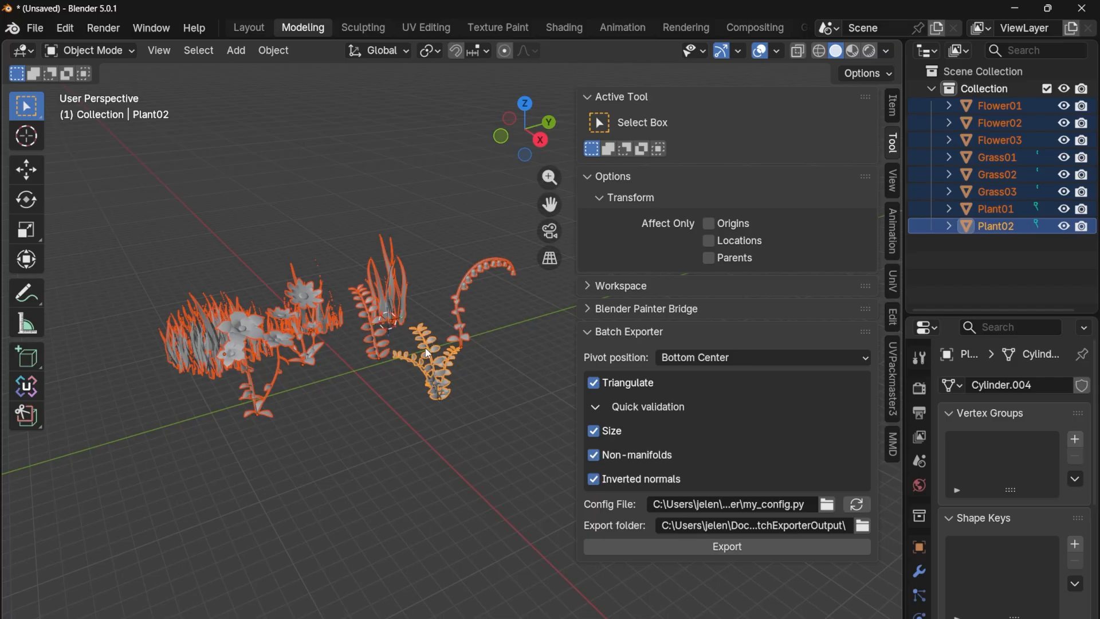
Show the Face Orientation overlay and examine the normals of the flowers, grass and plants from several angles.
left_click(441, 393)
scroll(416, 386, "up", 3)
middle_click_drag(448, 412, 685, 142)
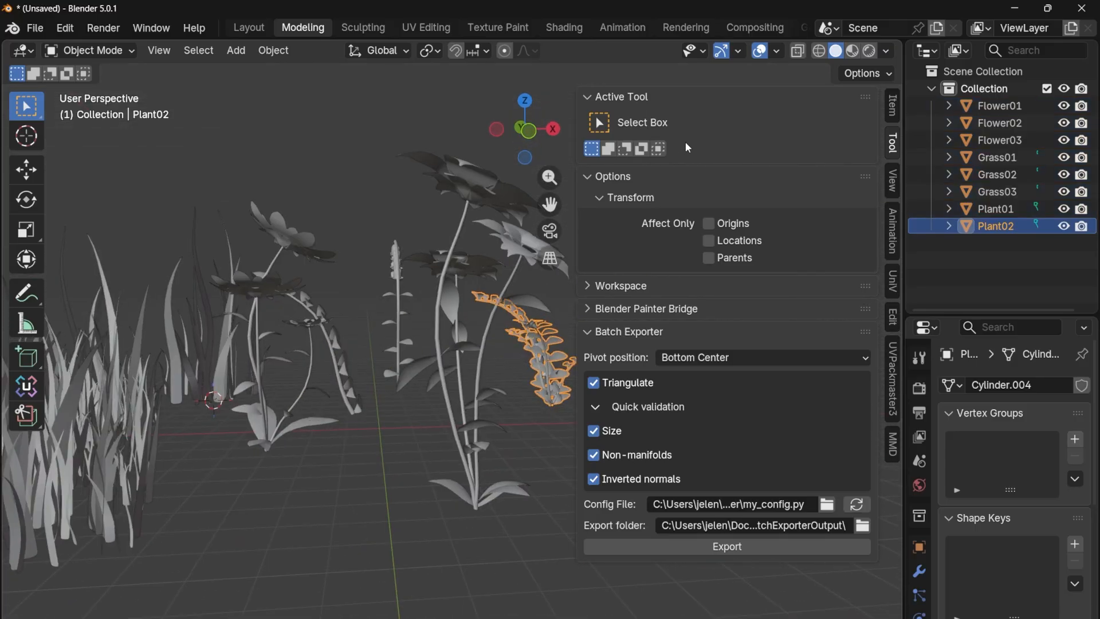
left_click(776, 51)
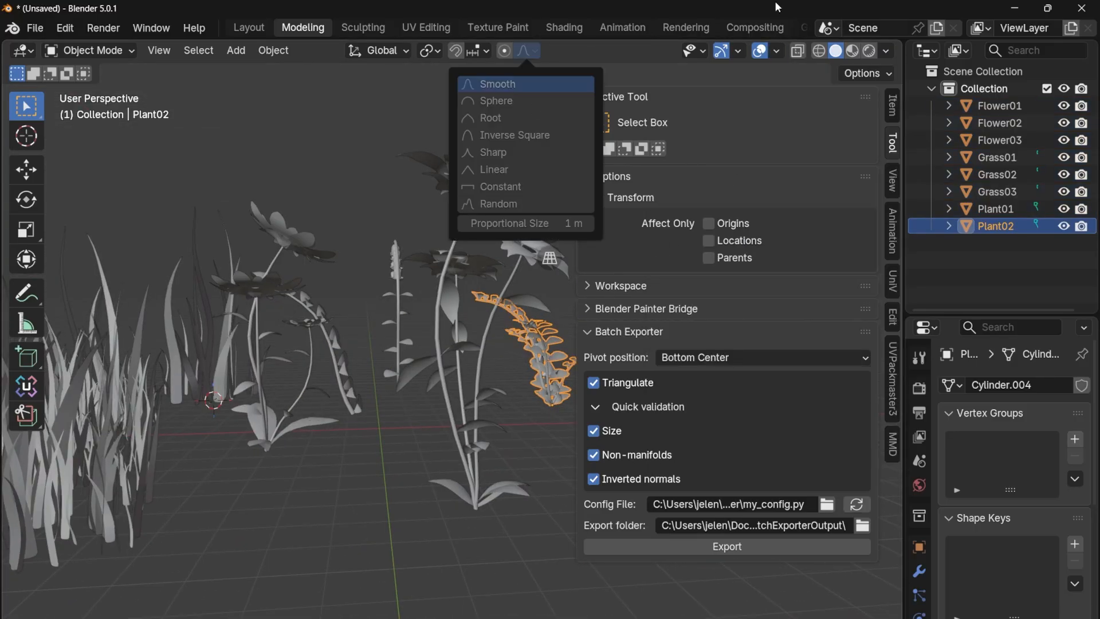
left_click(662, 360)
left_click(353, 125)
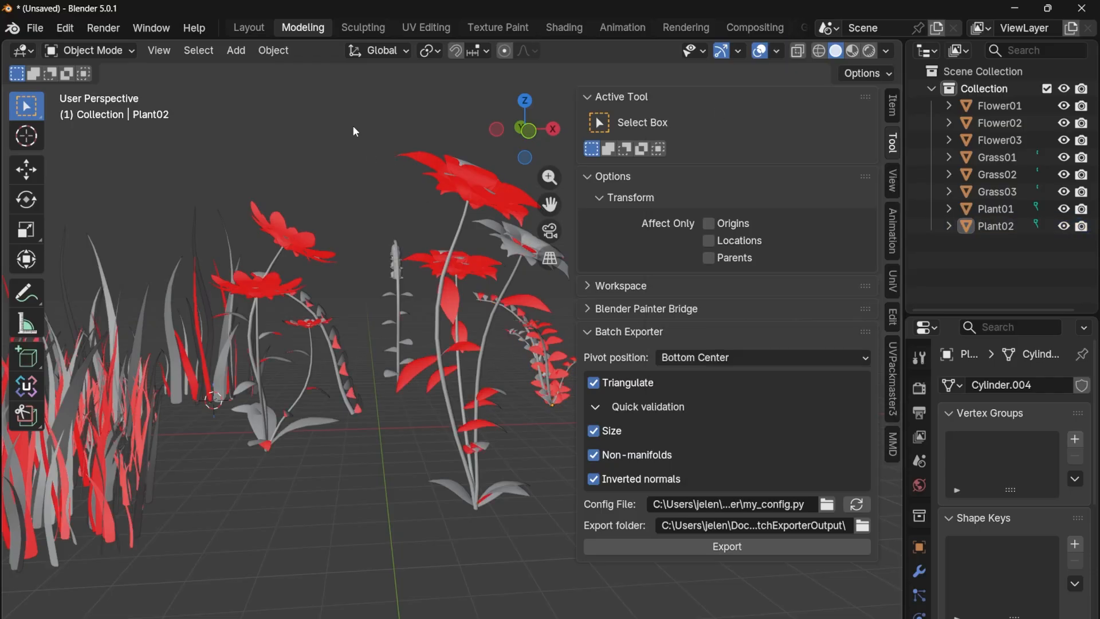
middle_click_drag(353, 125, 382, 145)
scroll(383, 276, "down", 4)
middle_click_drag(383, 276, 228, 374)
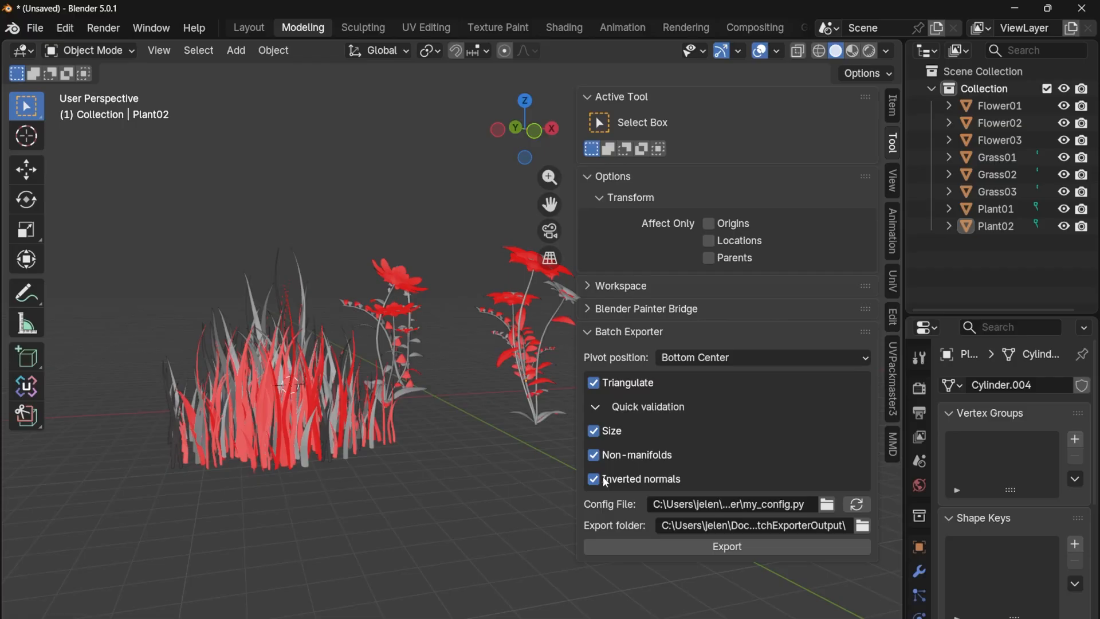
middle_click_drag(457, 367, 355, 396)
Turn off the Face Orientation overlay and select all the meshes in the scene.
left_click(777, 51)
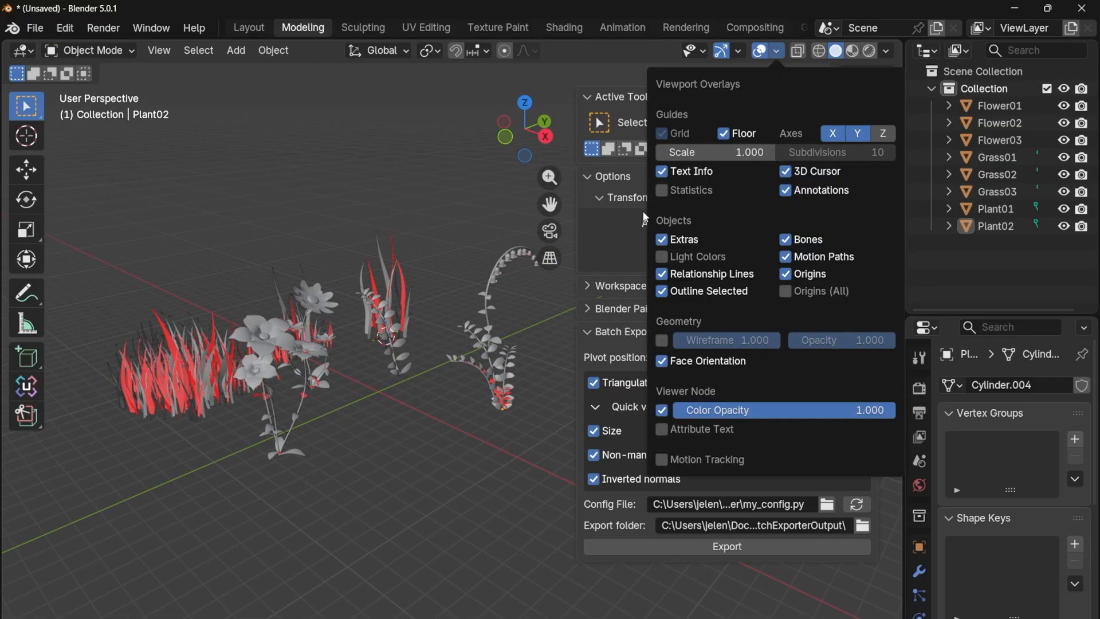
left_click(660, 360)
middle_click_drag(470, 214, 393, 263)
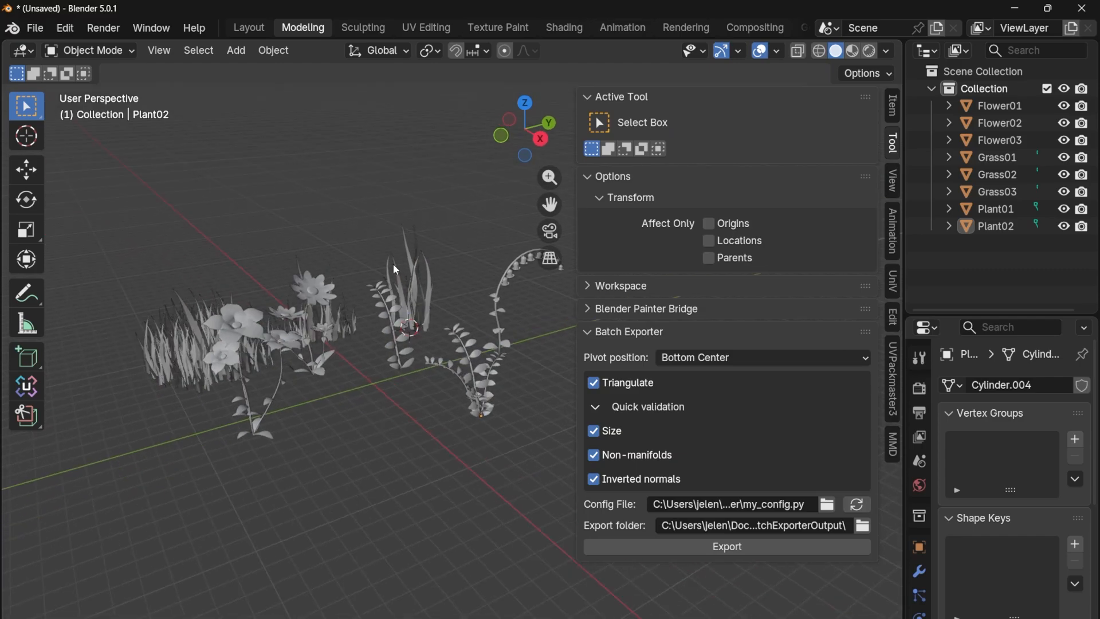
scroll(367, 257, "down", 2)
left_click_drag(231, 230, 565, 400)
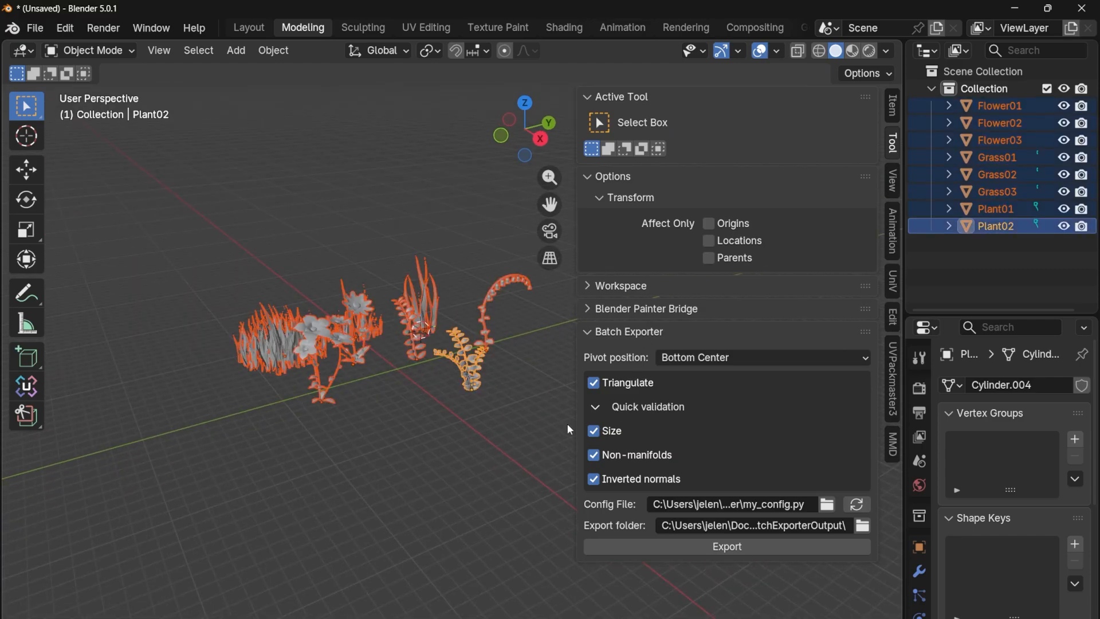
middle_click_drag(567, 424, 410, 372)
scroll(375, 365, "up", 3)
middle_click_drag(432, 416, 462, 427)
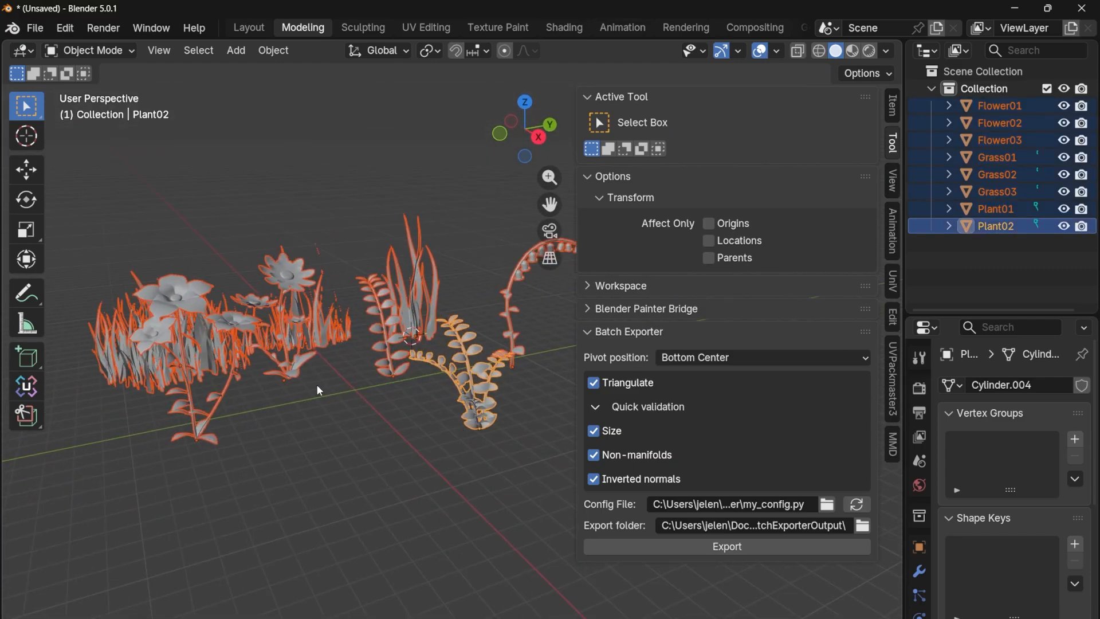
Scale Flower01 down uniformly to a tiny size, by about 0.111 and again by about 0.464.
left_click(296, 374)
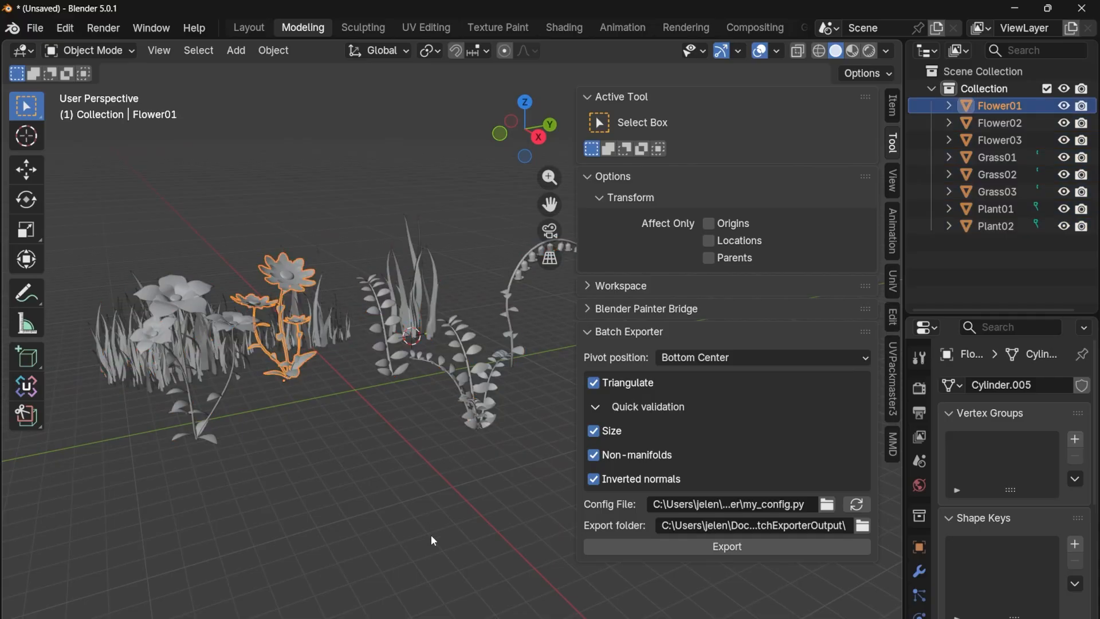
key("s")
left_click(372, 453)
key("s")
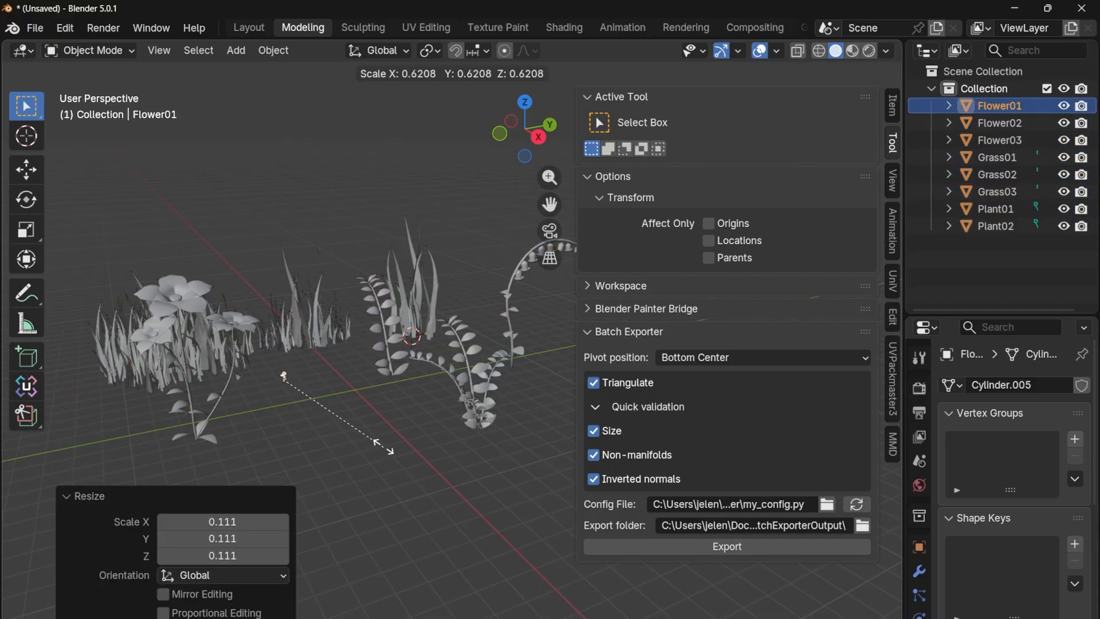
left_click(361, 434)
scroll(359, 428, "down", 2)
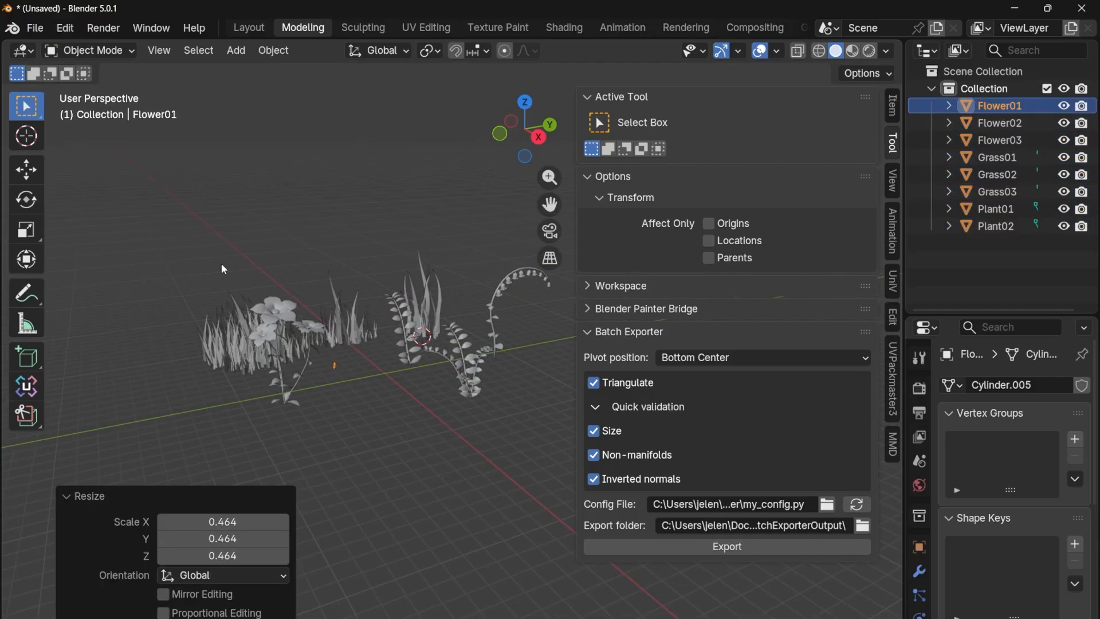
Try to export all eight meshes with only the Size validation check enabled.
left_click_drag(151, 213, 534, 493)
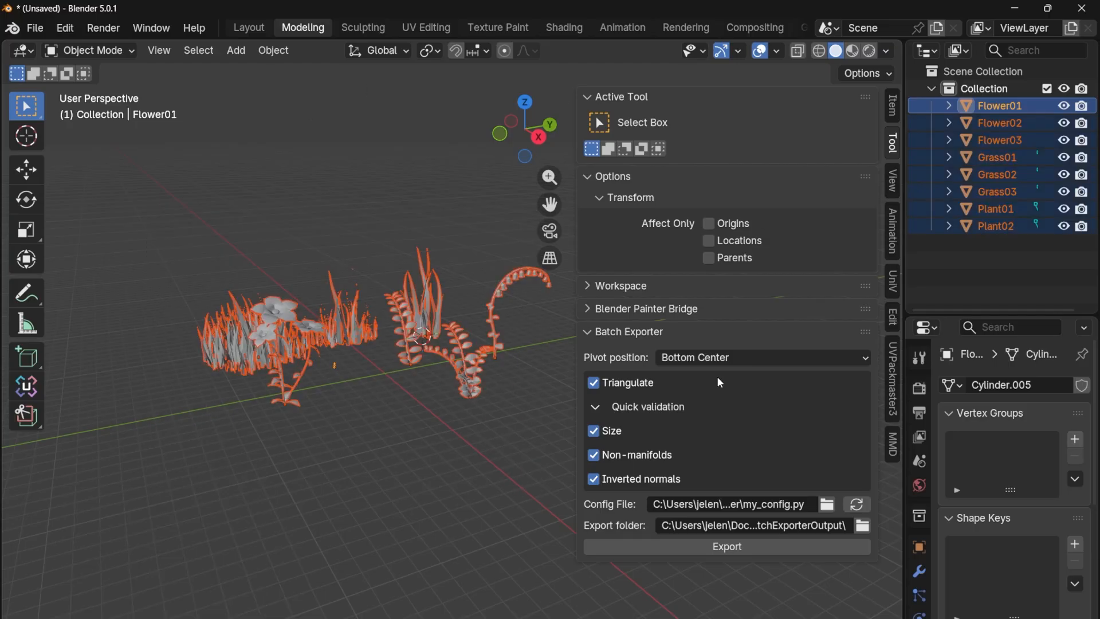
left_click(594, 455)
left_click(594, 479)
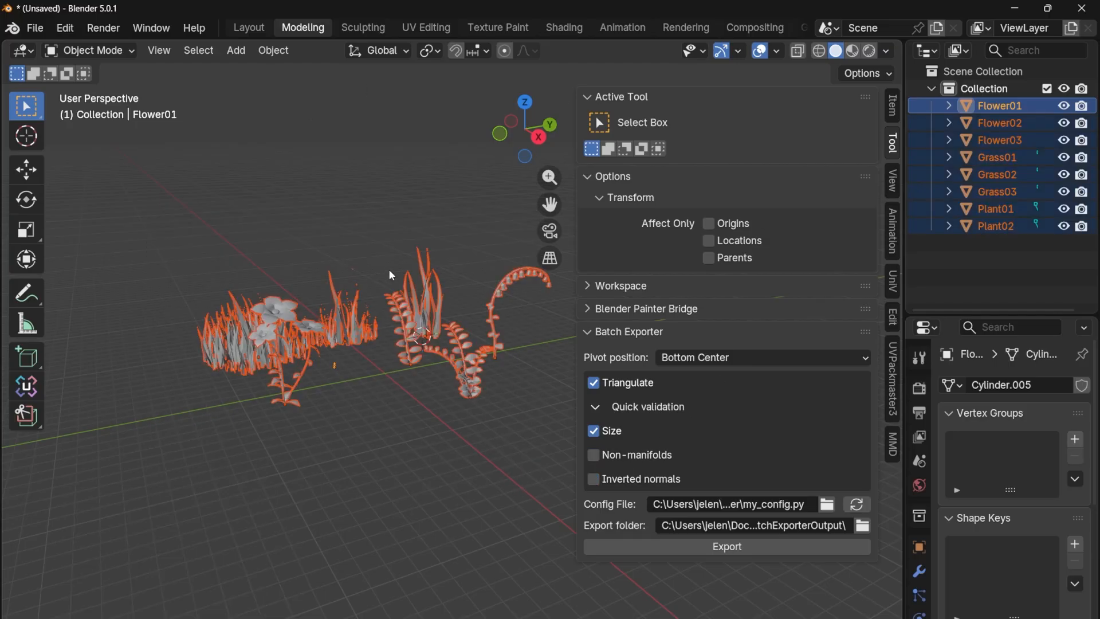
left_click(738, 548)
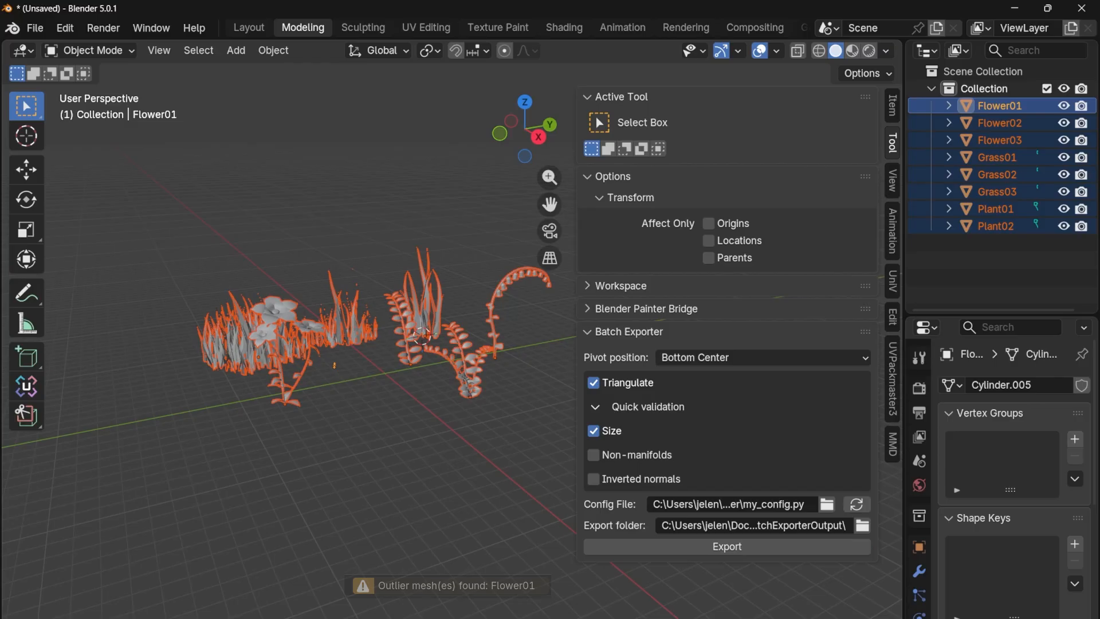
Select Flower01 and undo its scaling along with the preceding changes.
left_click(1015, 109)
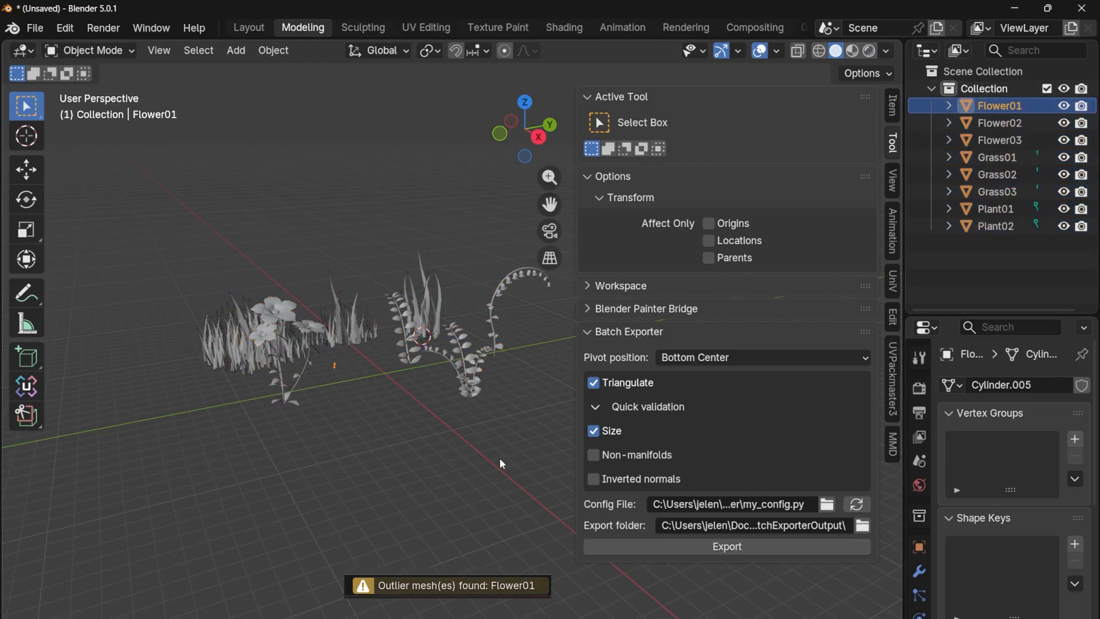
key("ctrl+z")
key("ctrl+z")
key("ctrl+z")
key("ctrl+z")
key("ctrl+z")
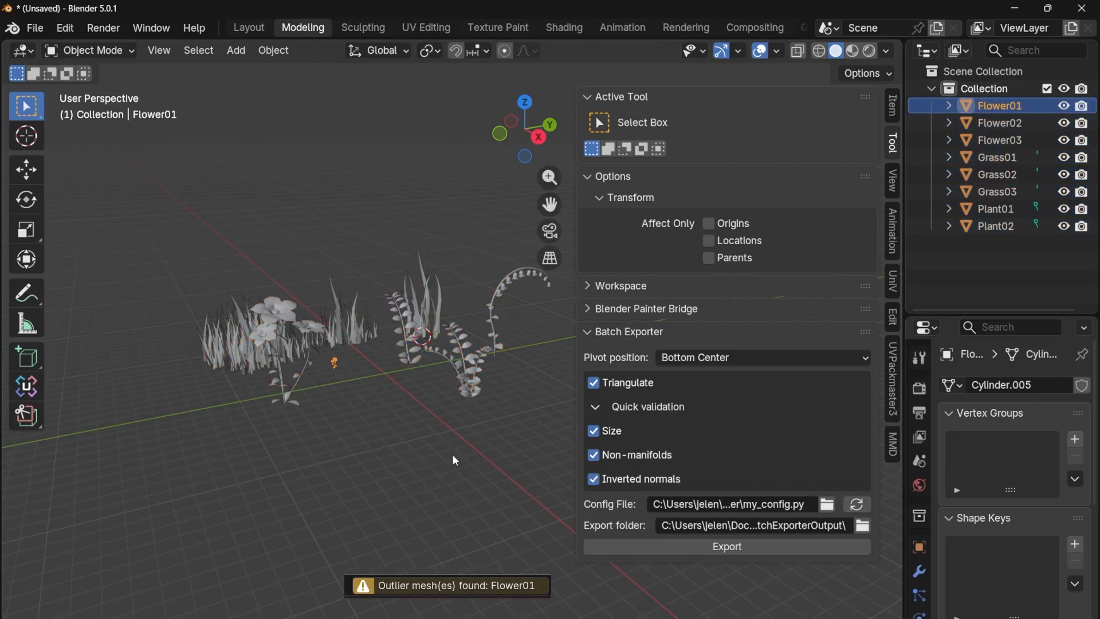
Select all eight meshes, disable the Non-manifolds and Inverted normals checks, and collapse the Quick validation settings.
left_click_drag(235, 207, 555, 458)
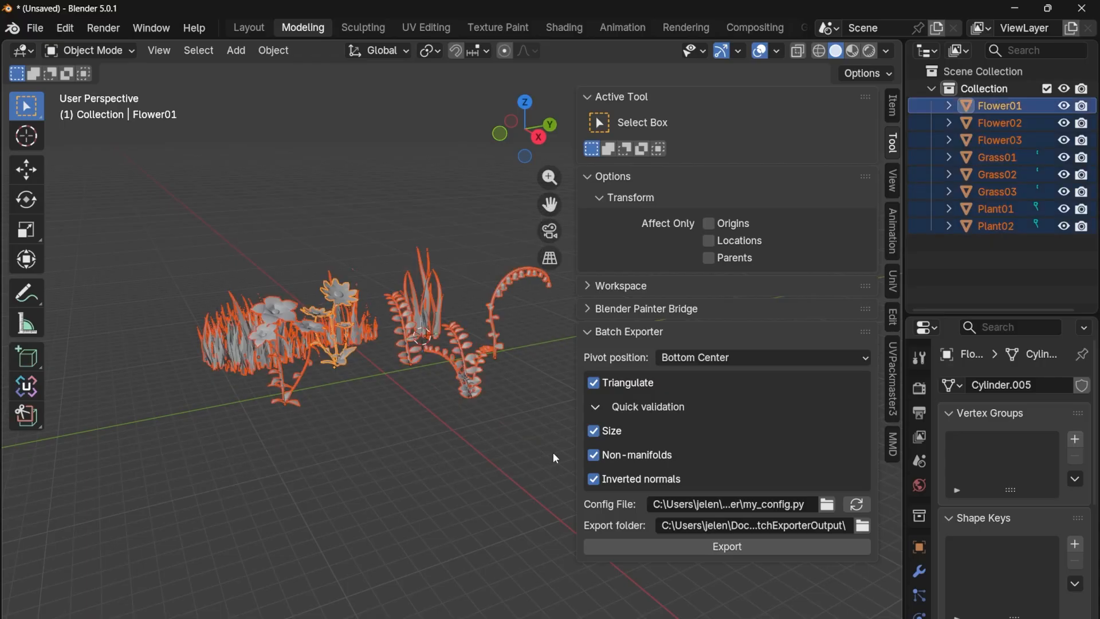
left_click(593, 455)
left_click(594, 479)
left_click(595, 407)
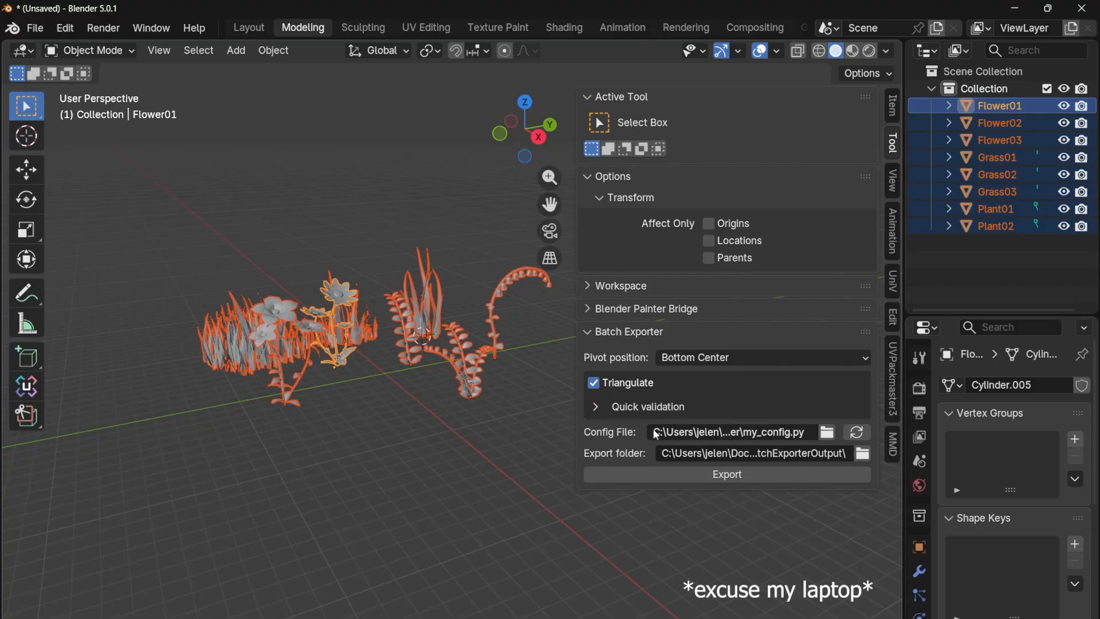
Keep the A_BatchExporterOutput export folder and batch-export the selected meshes.
left_click(694, 453)
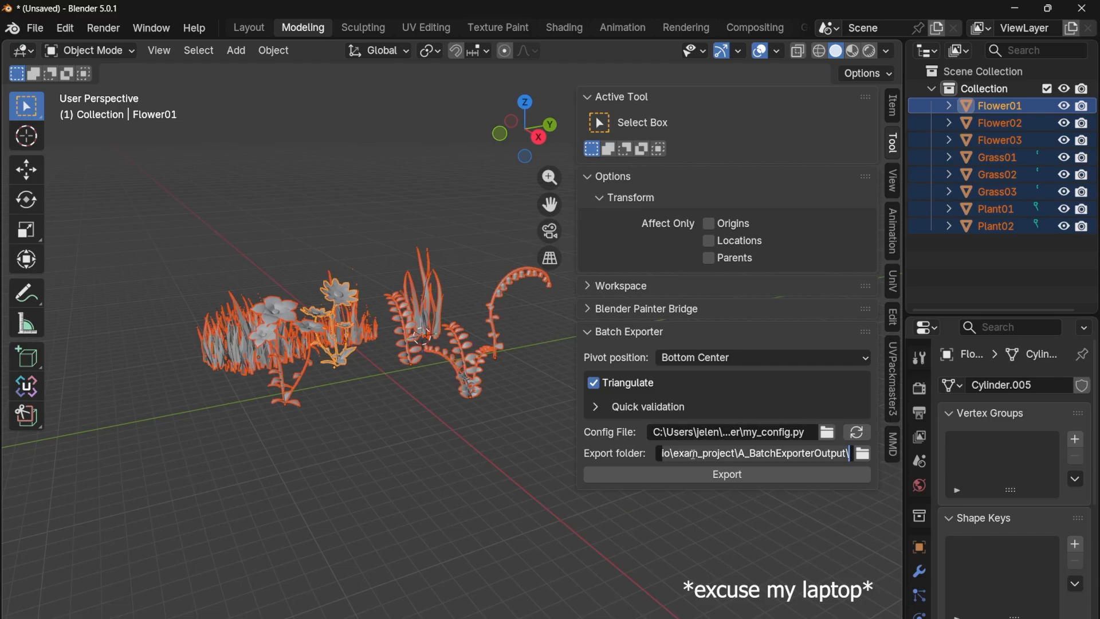
key("Return")
left_click(726, 474)
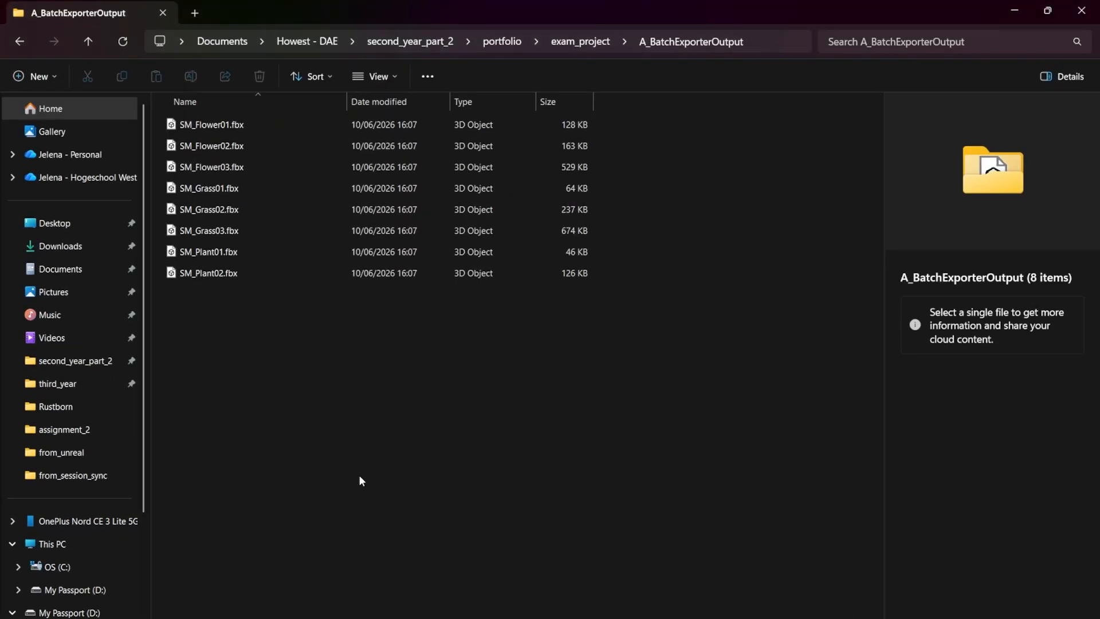
left_click_drag(214, 387, 232, 121)
left_click(339, 363)
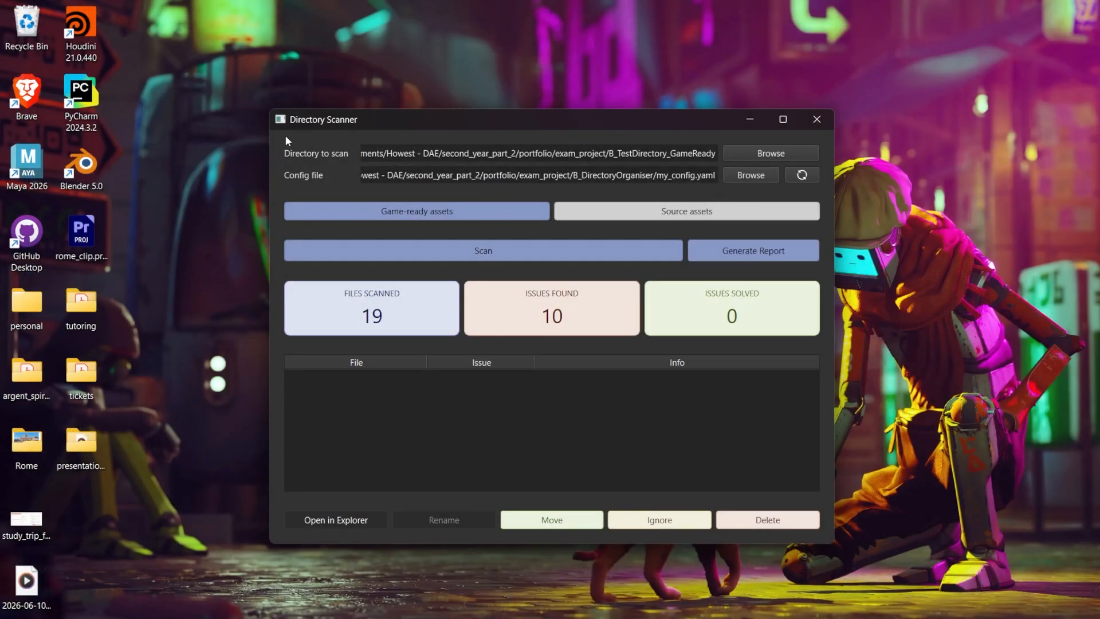
Reposition the Directory Scanner window and examine its path for the directory to scan.
left_click_drag(339, 120, 384, 128)
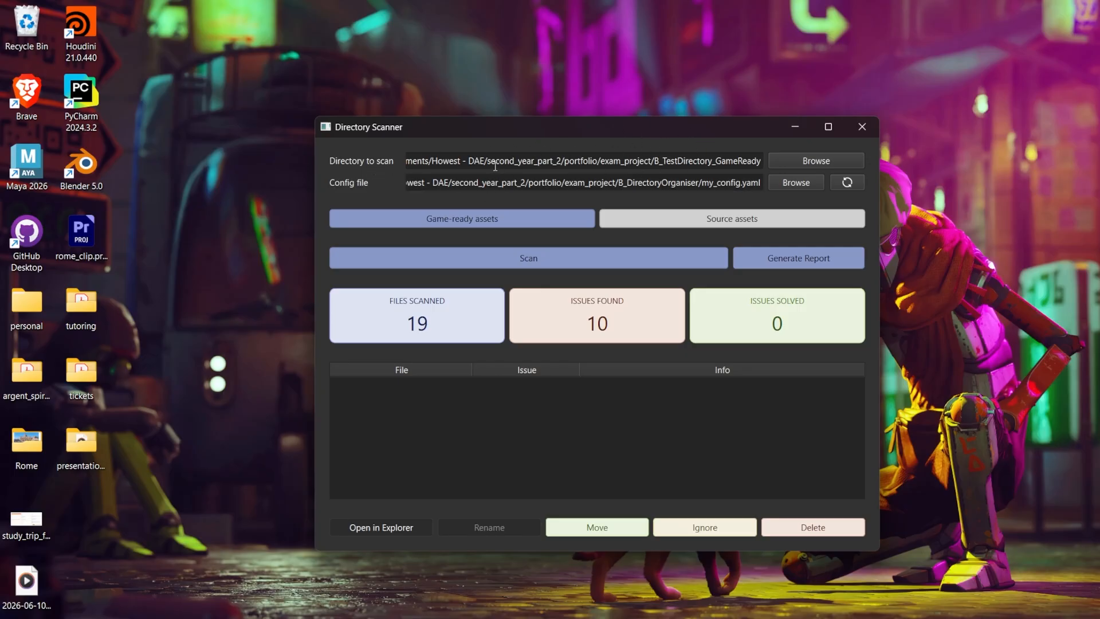
left_click_drag(490, 161, 785, 173)
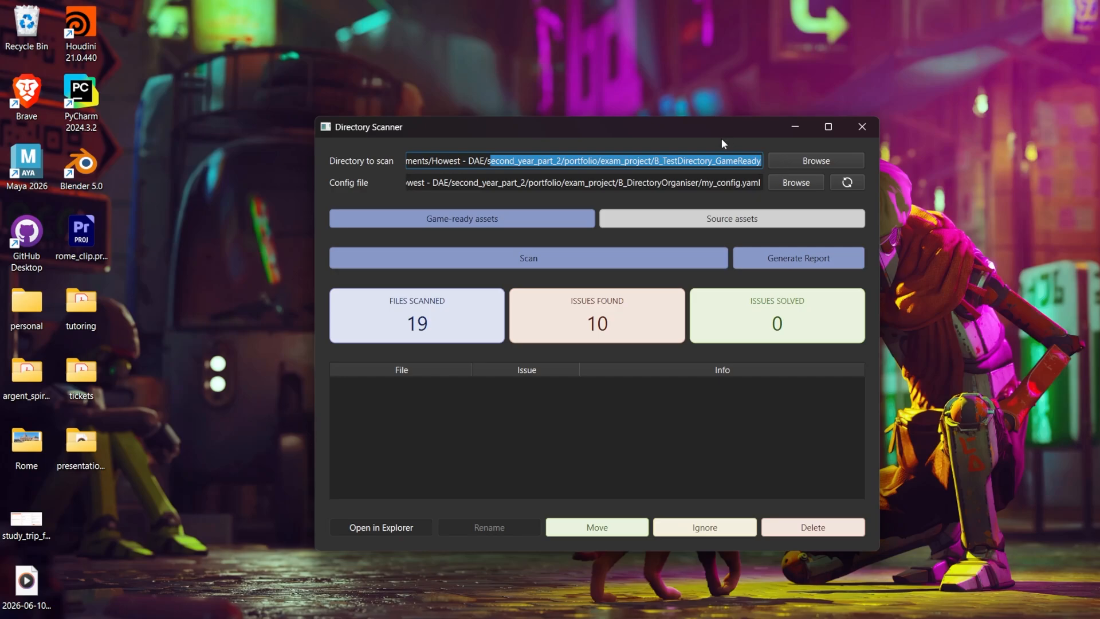
left_click(703, 163)
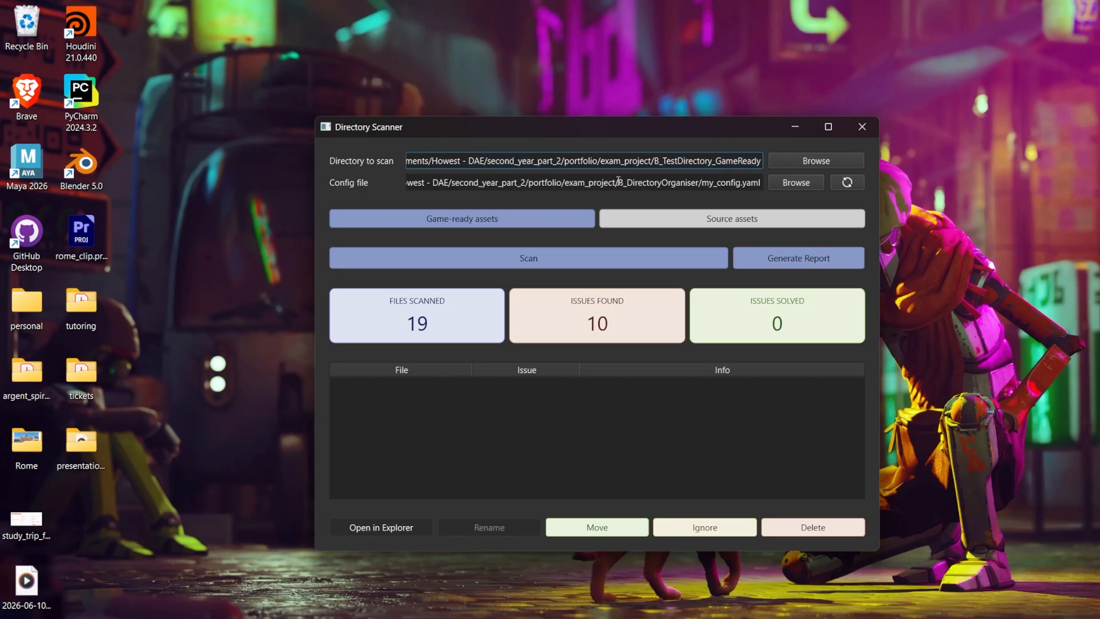
Scan the B_TestDirectory_GameReady directory for game-ready asset issues and generate the scan report.
left_click(513, 265)
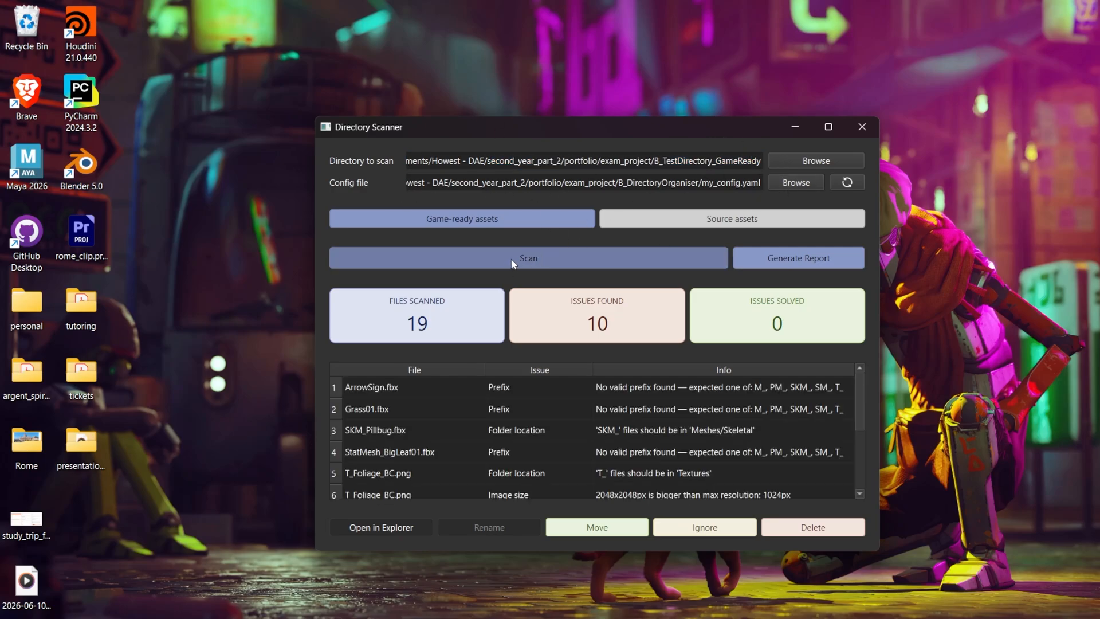
left_click(828, 127)
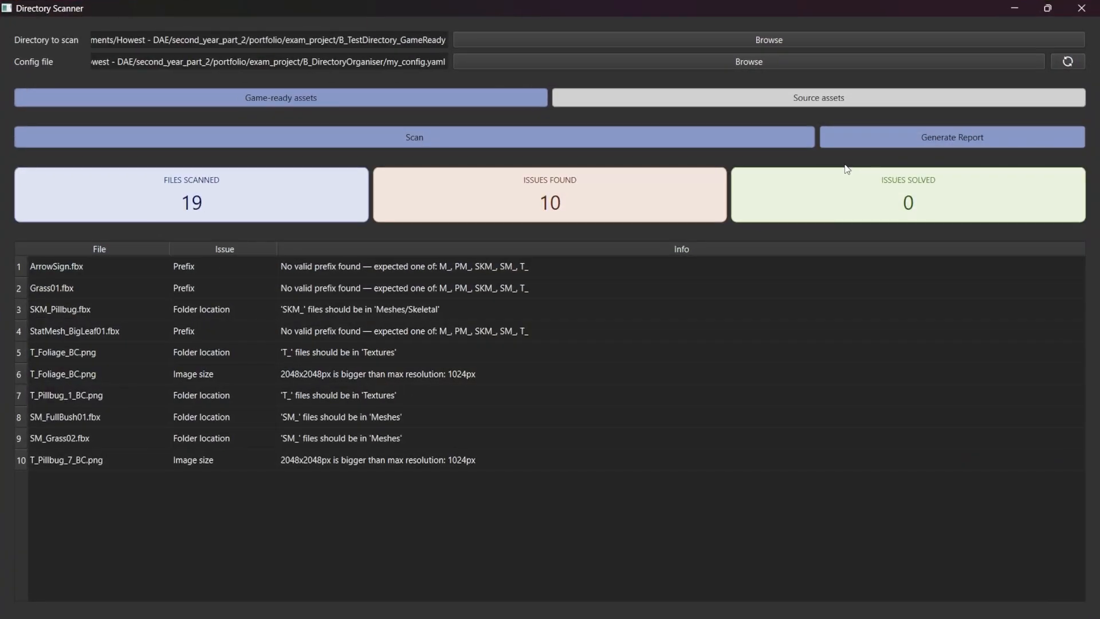
left_click(940, 141)
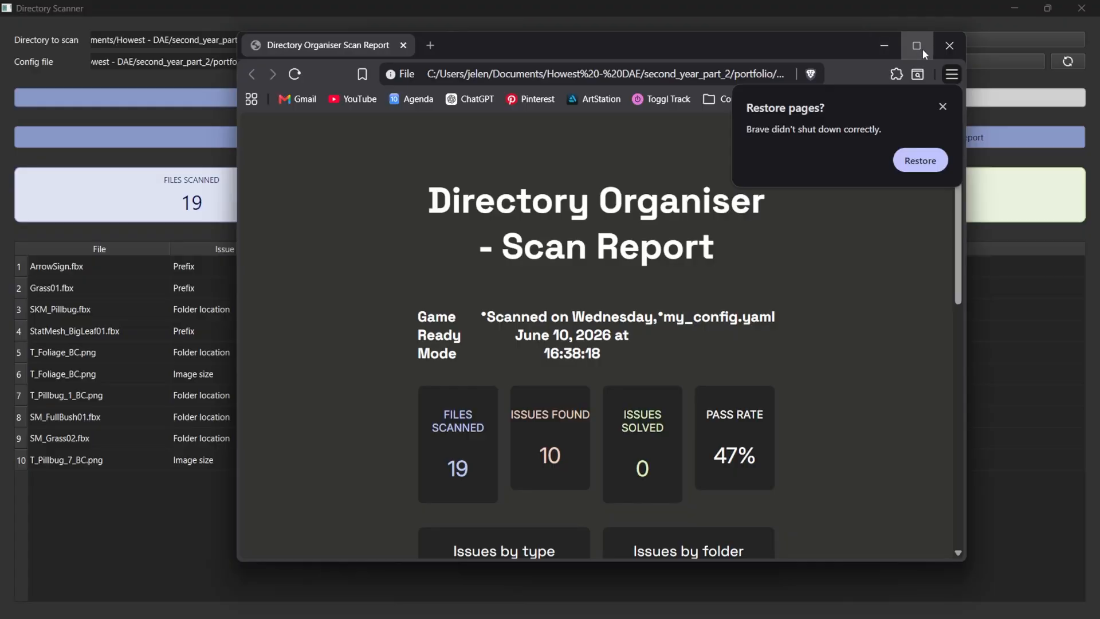
left_click(922, 49)
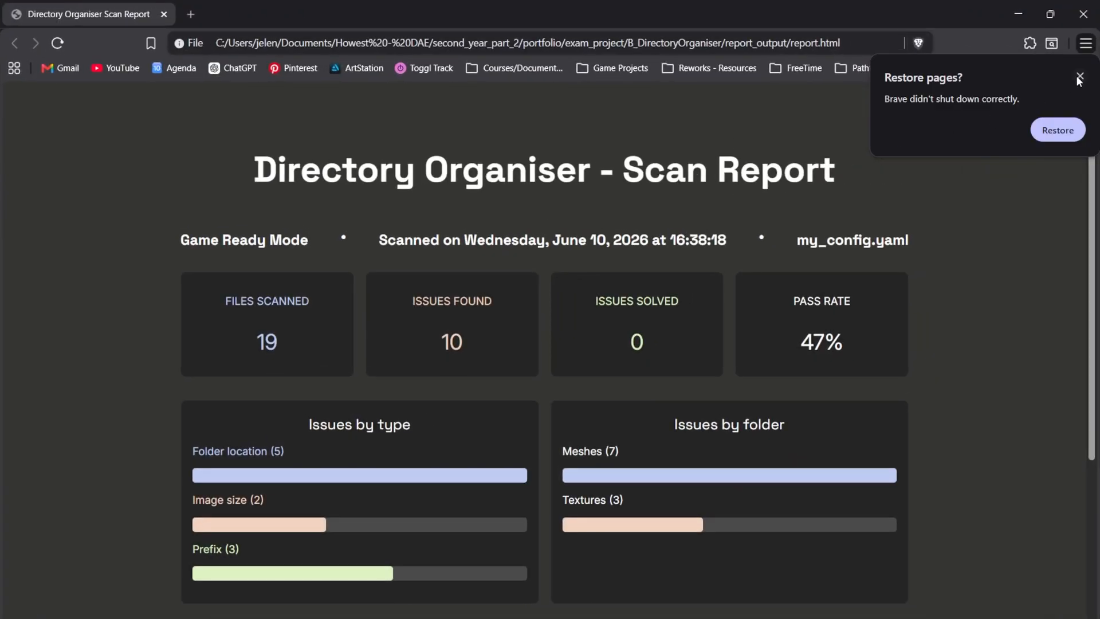
Examine the scan report's file path, summary figures, issue charts by type and folder, and the issue table.
left_click(847, 43)
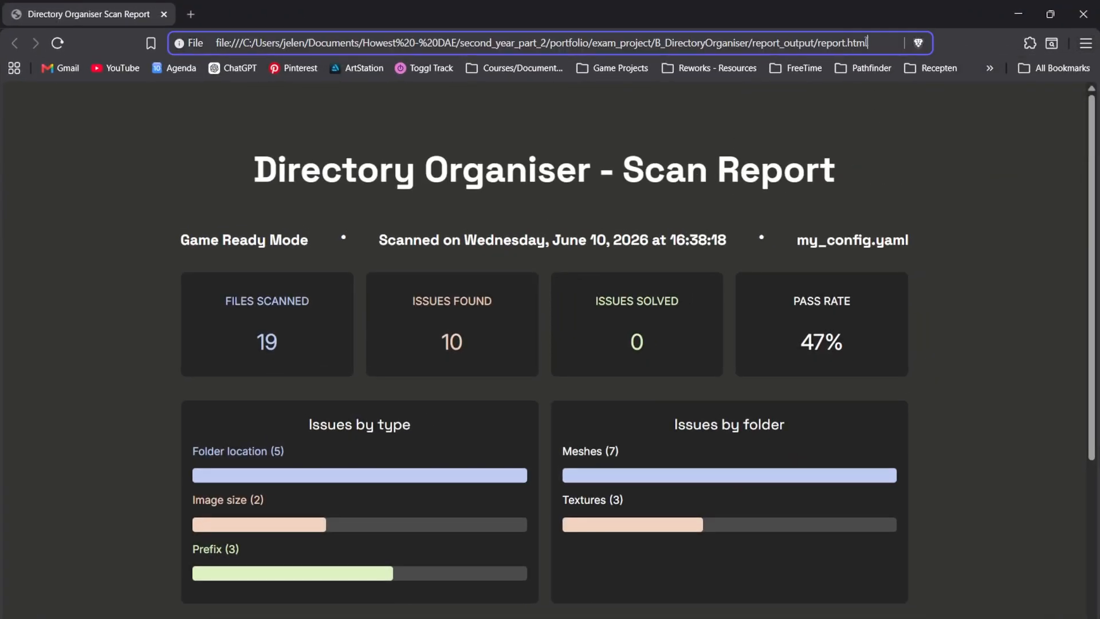
left_click_drag(870, 44, 156, 50)
left_click(981, 213)
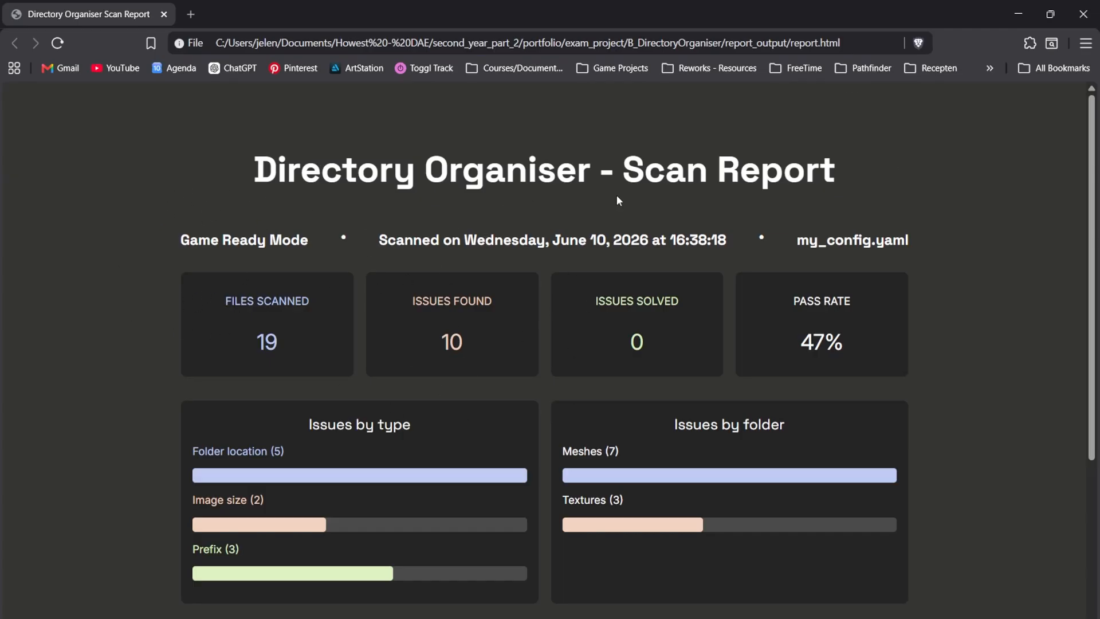
scroll(856, 422, "down", 3)
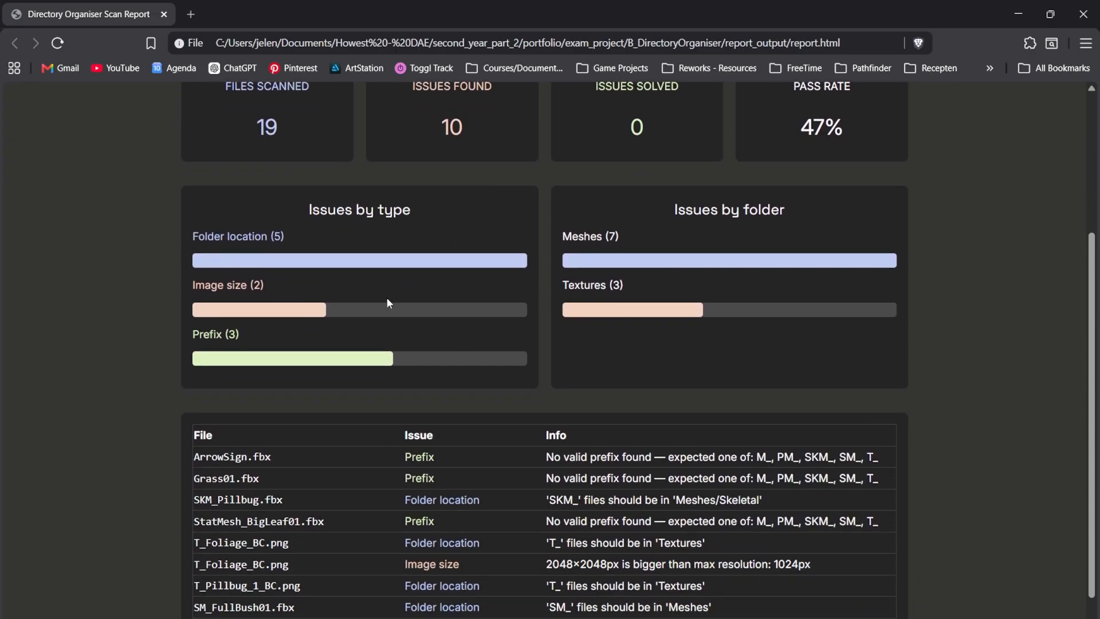
scroll(573, 300, "down", 1)
scroll(975, 328, "up", 3)
scroll(975, 328, "up", 1)
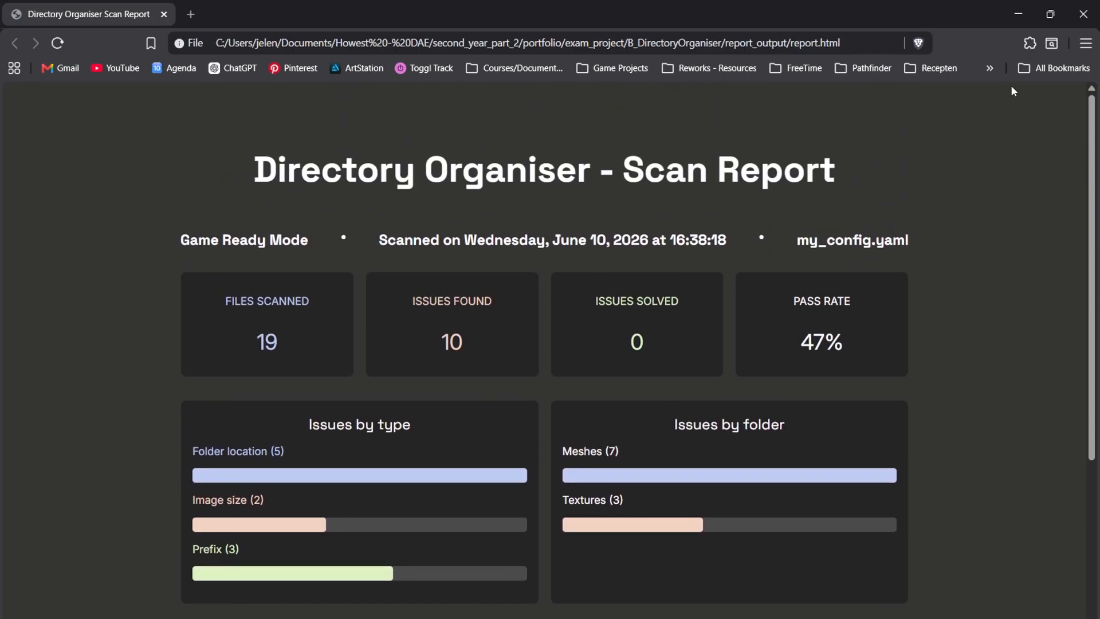
Return from the browser to the Directory Scanner, restore its smaller window, and select the ArrowSign.fbx prefix issue.
left_click(1016, 14)
left_click_drag(609, 8, 565, 90)
left_click(479, 359)
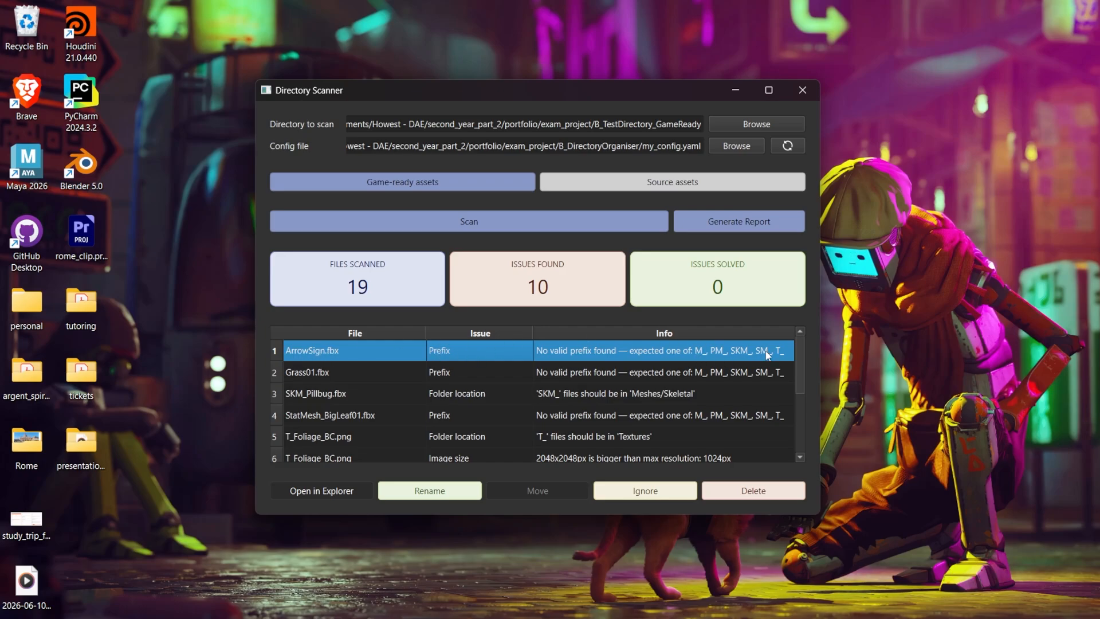
Try to rename ArrowSign.fbx as S_ArrowSign.
left_click(427, 494)
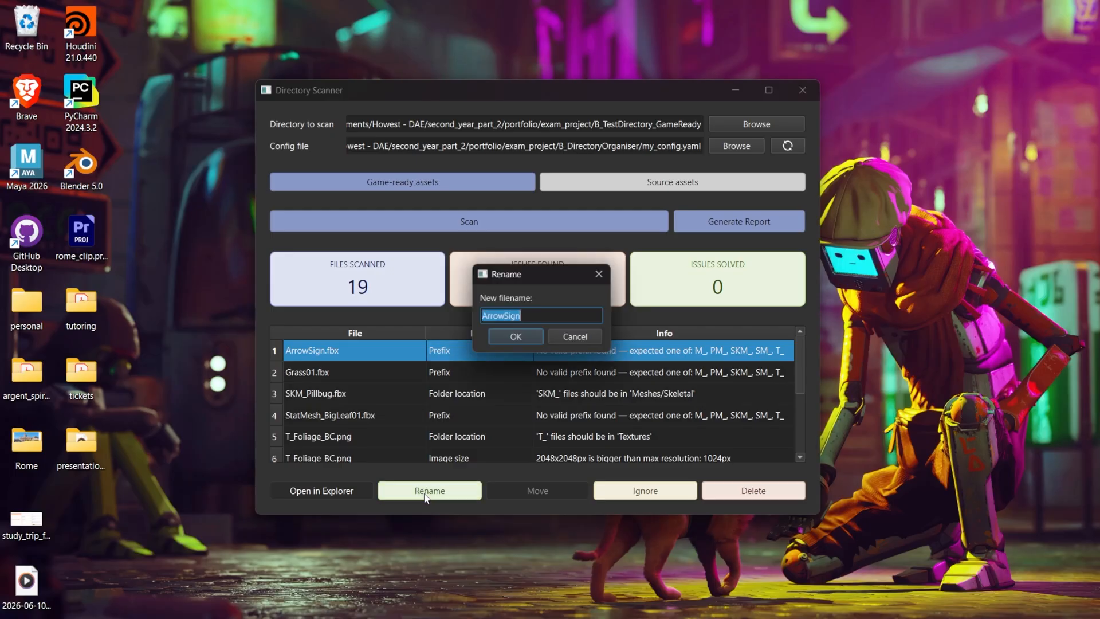
left_click(481, 316)
type("SM_")
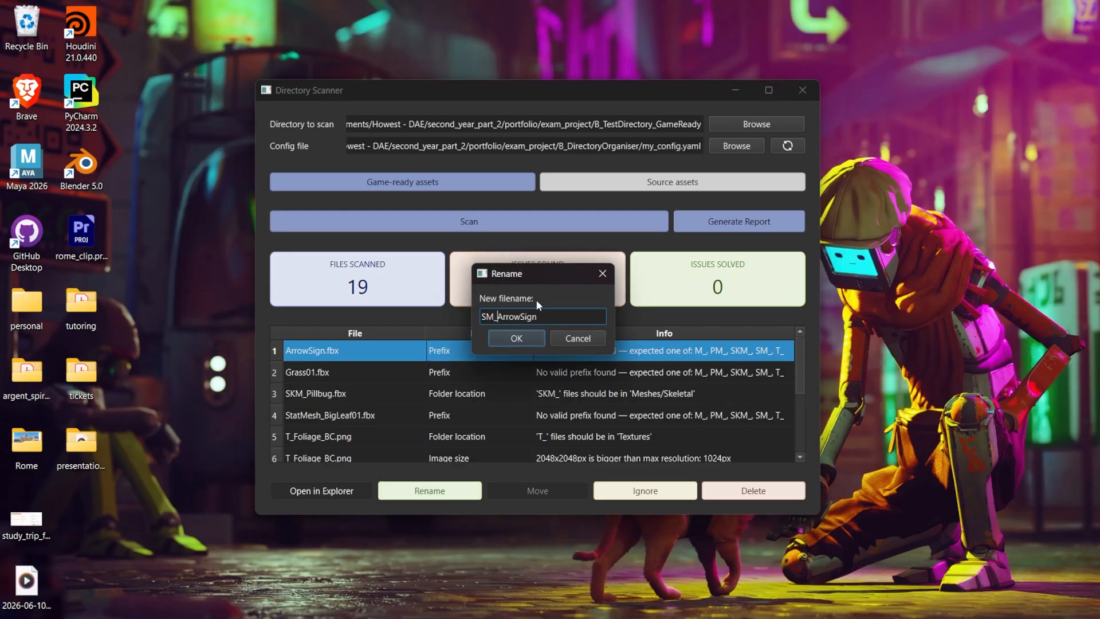
left_click(505, 333)
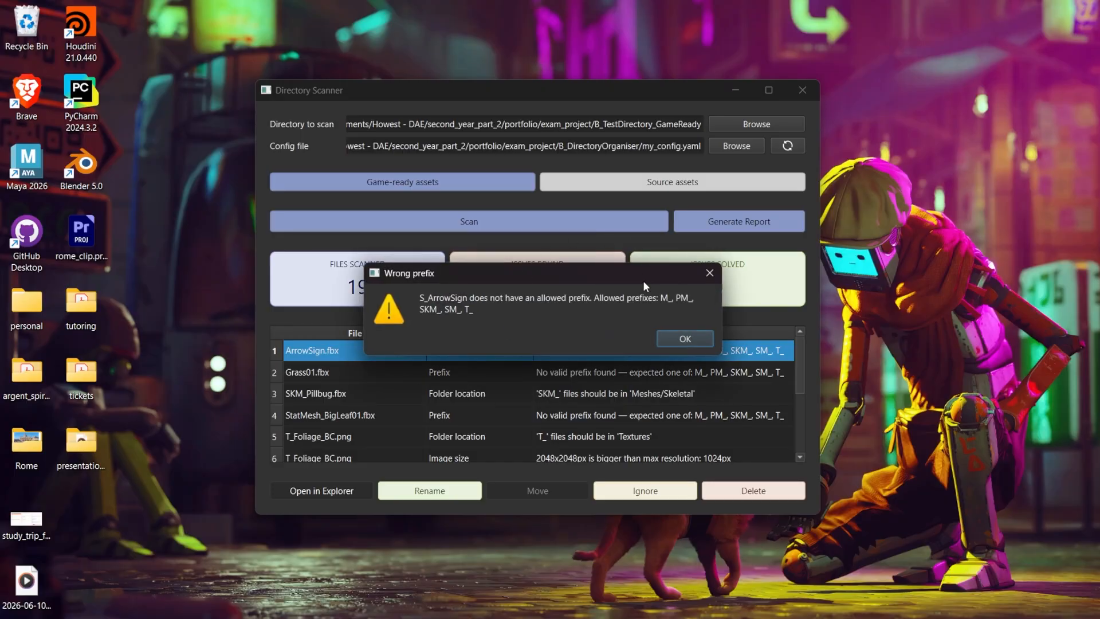
left_click(689, 339)
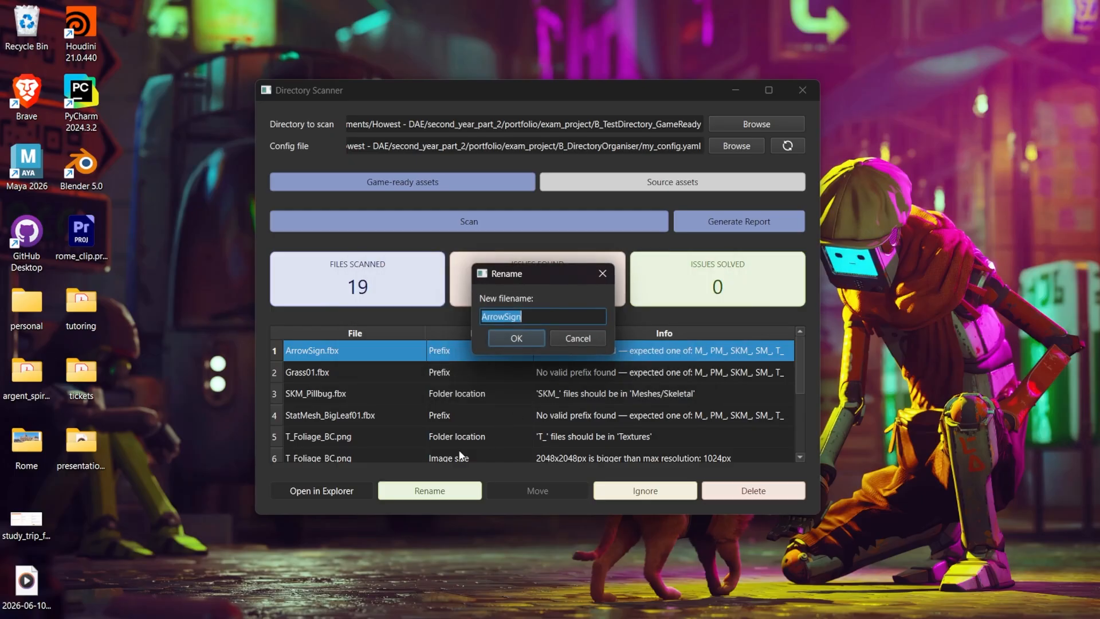
Rename ArrowSign.fbx as SM_ArrowSign to fix its prefix issue.
left_click(483, 319)
type("SM_")
key("Return")
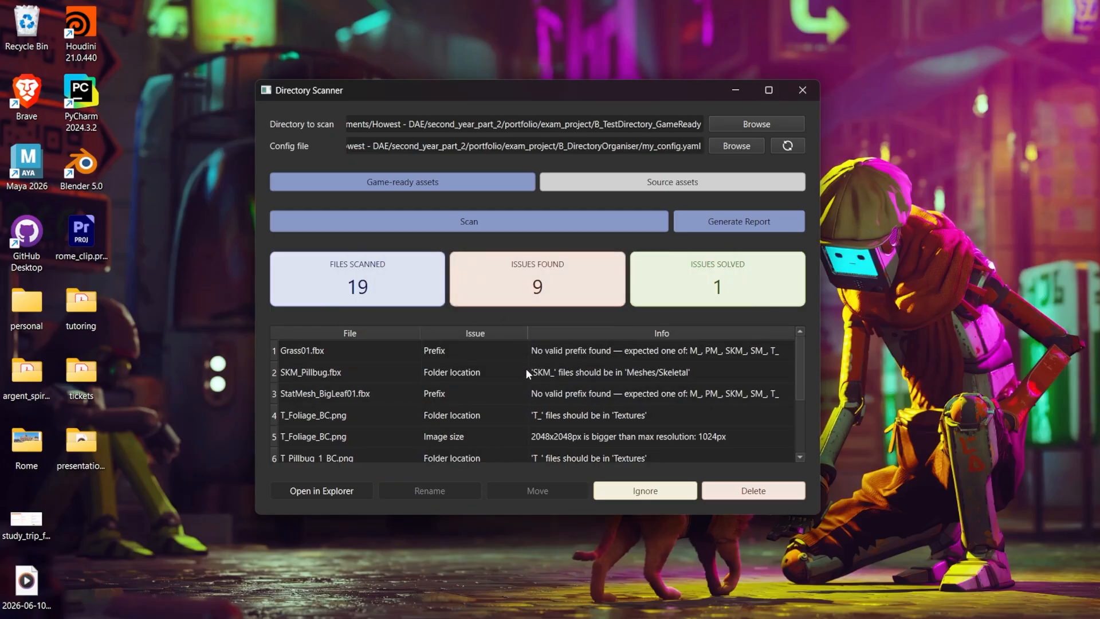
Move SKM_Pillbug.fbx into the Meshes/Skeletal folder to solve its folder location issue.
left_click(511, 369)
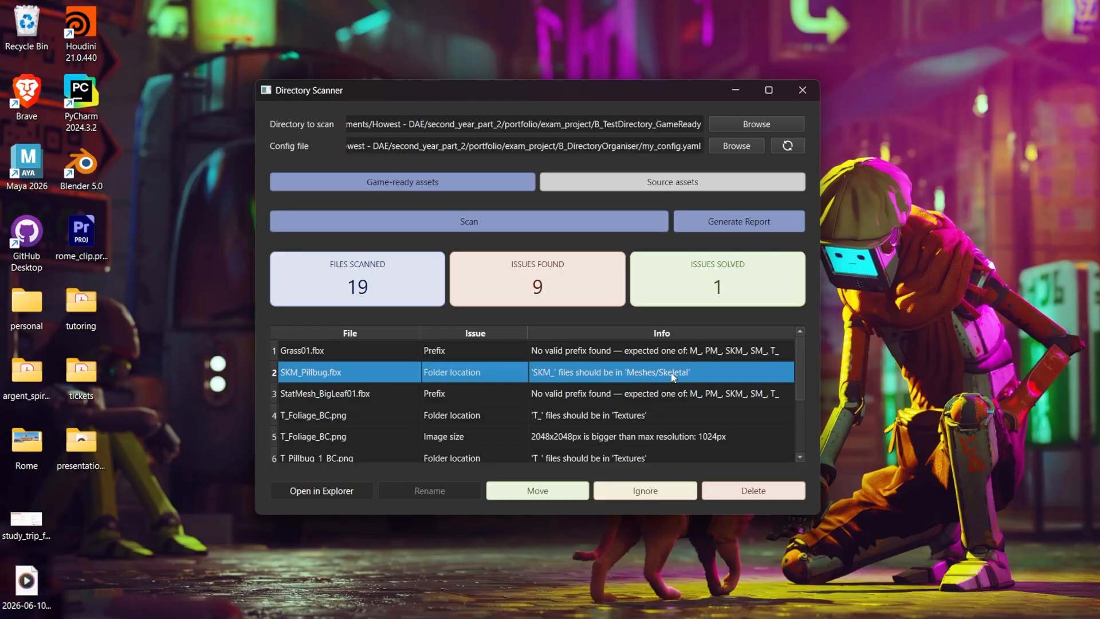
left_click(538, 488)
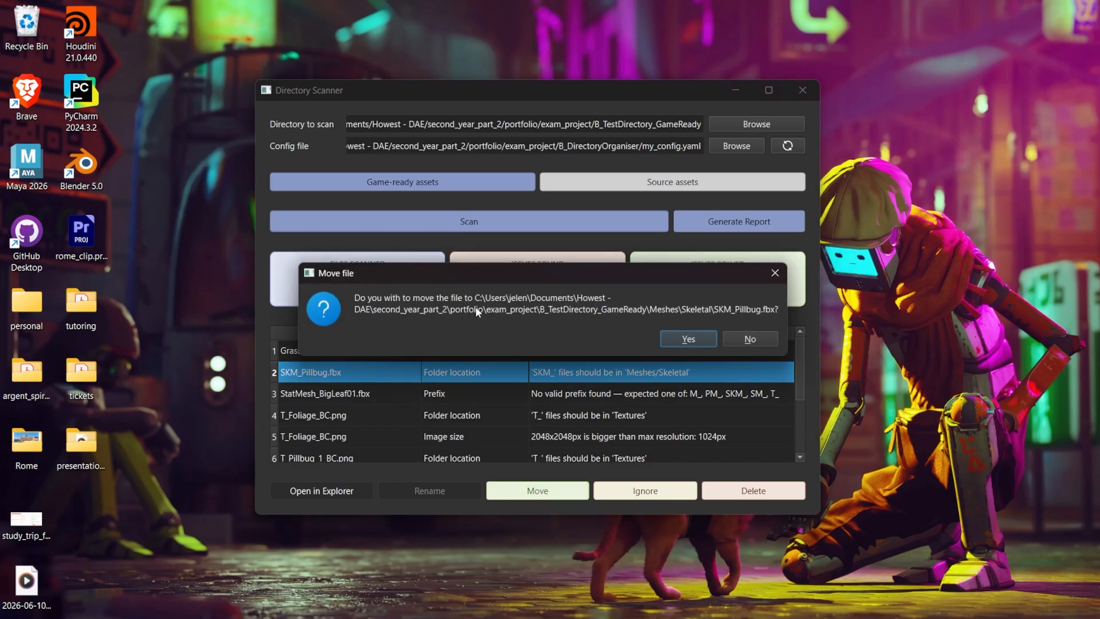
left_click(682, 338)
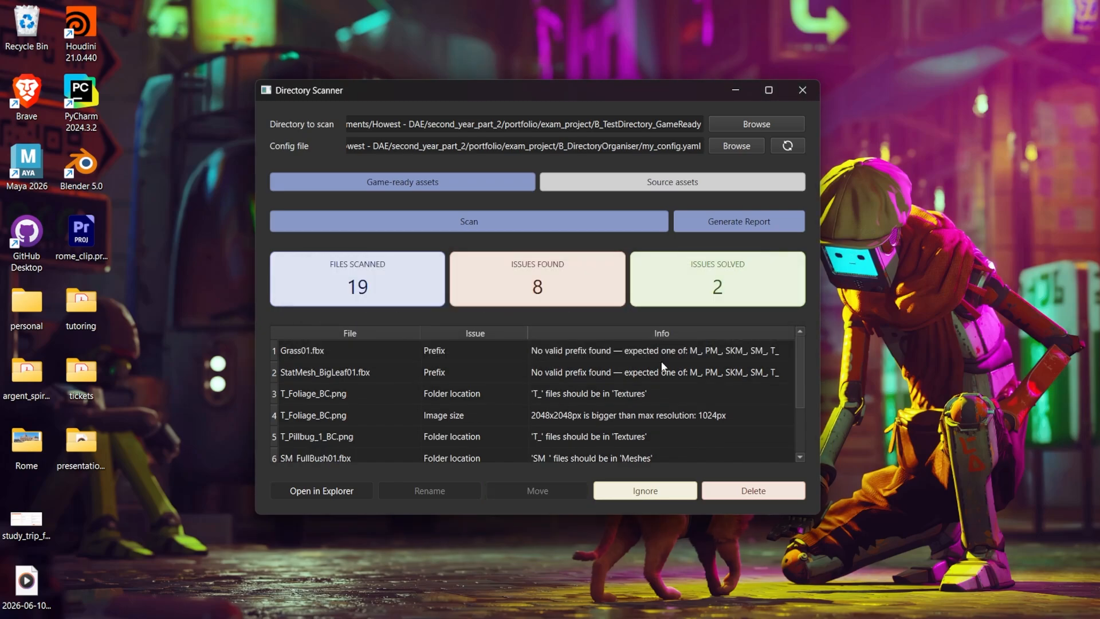
Inspect T_Pillbug_7_BC.png in its Textures folder in File Explorer and ignore its image size issue in the scanner.
scroll(531, 353, "down", 1)
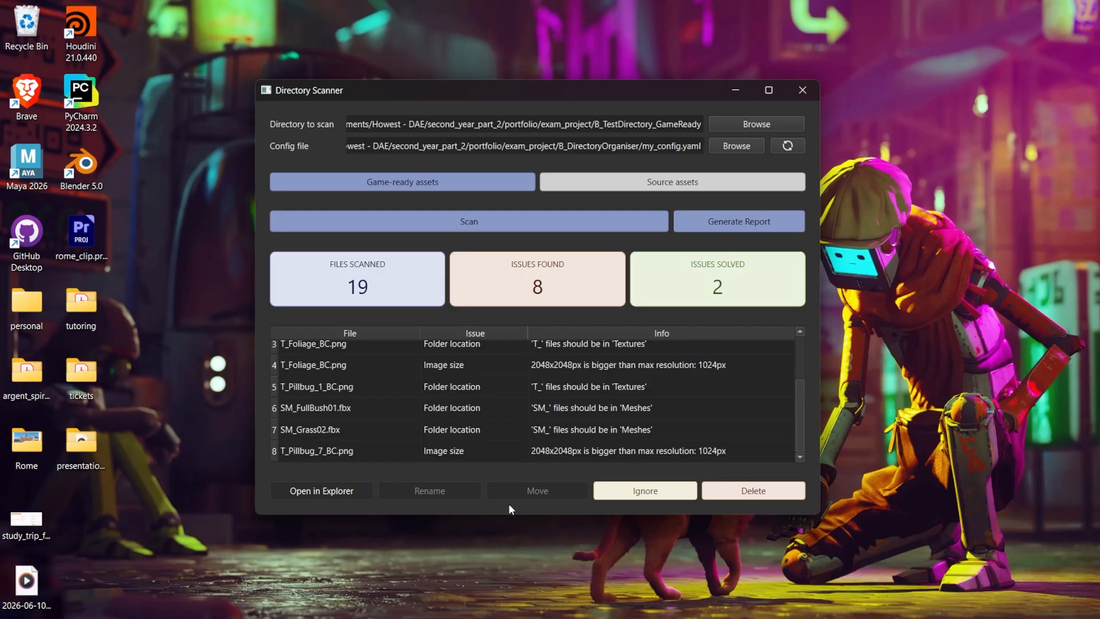
left_click_drag(508, 515, 508, 594)
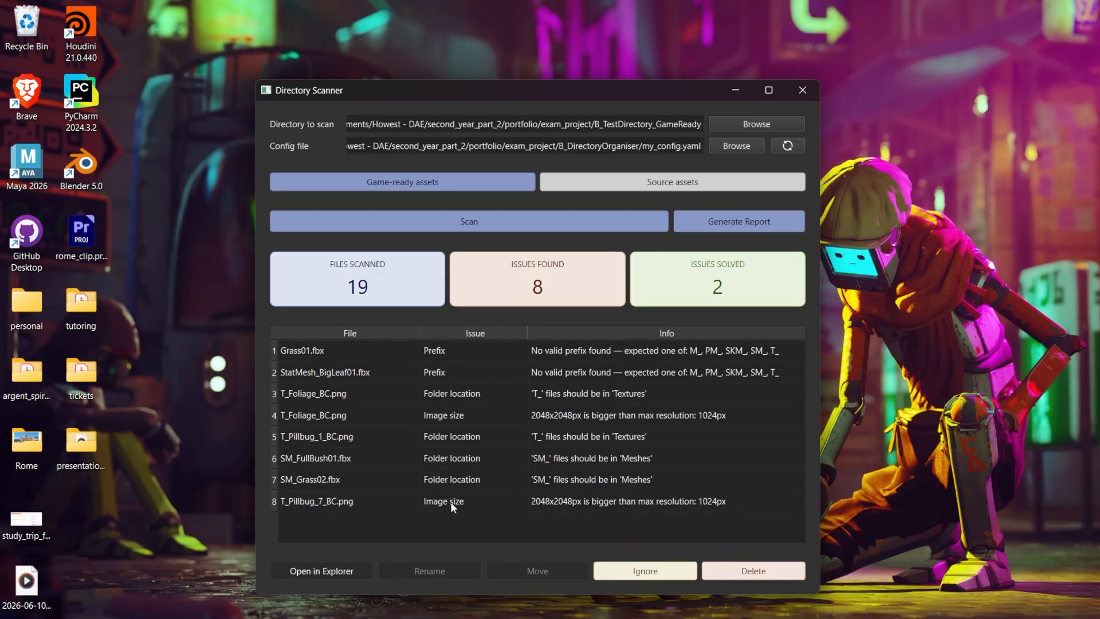
left_click(453, 502)
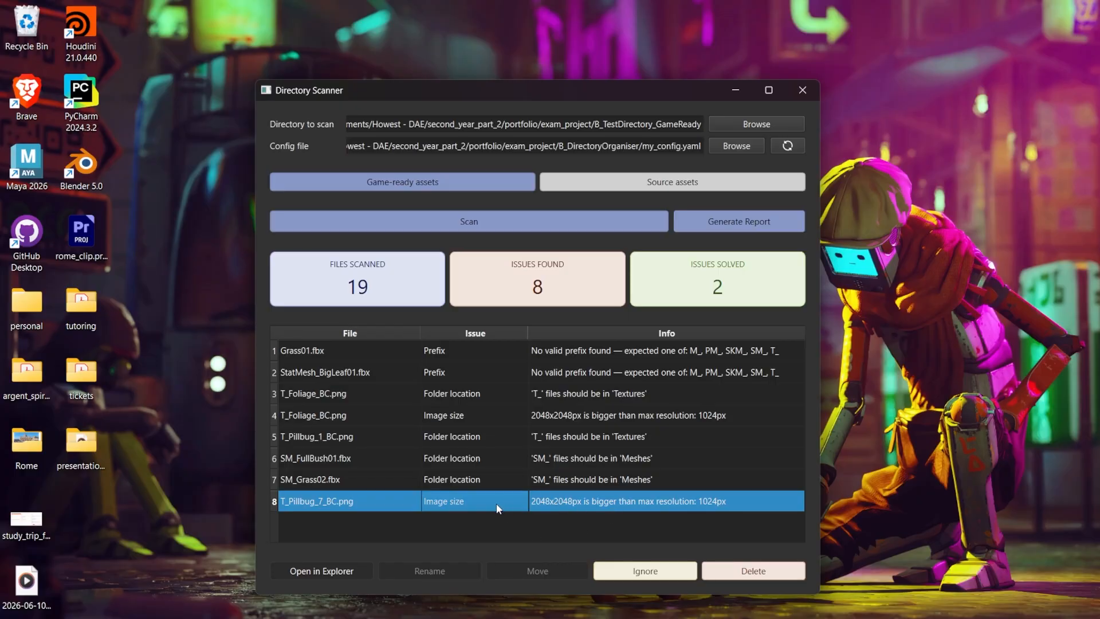
left_click(321, 567)
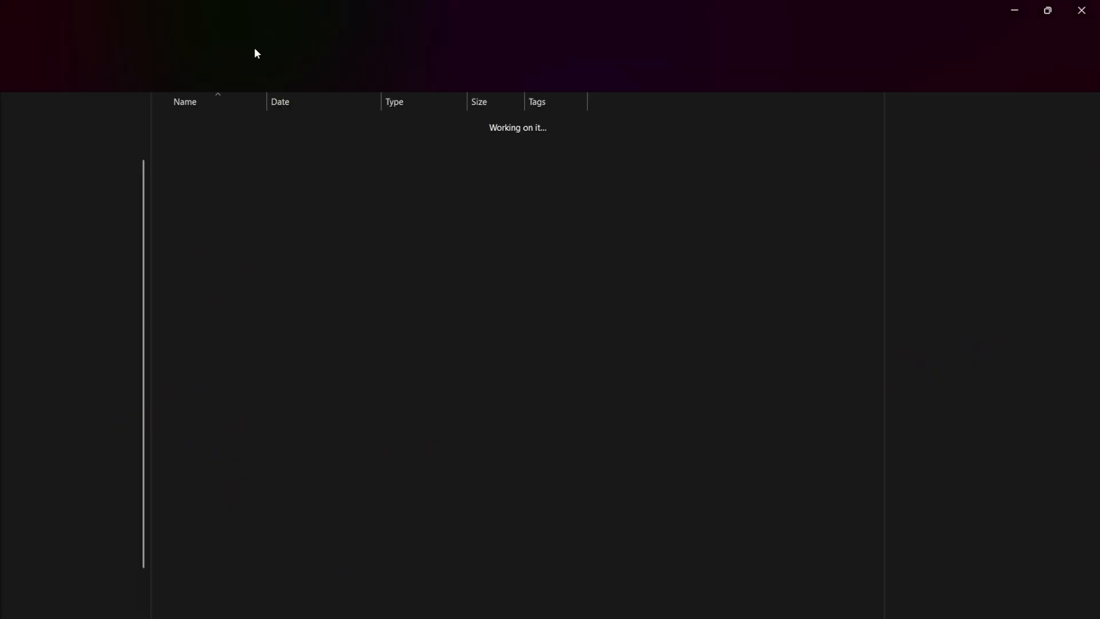
left_click(1015, 10)
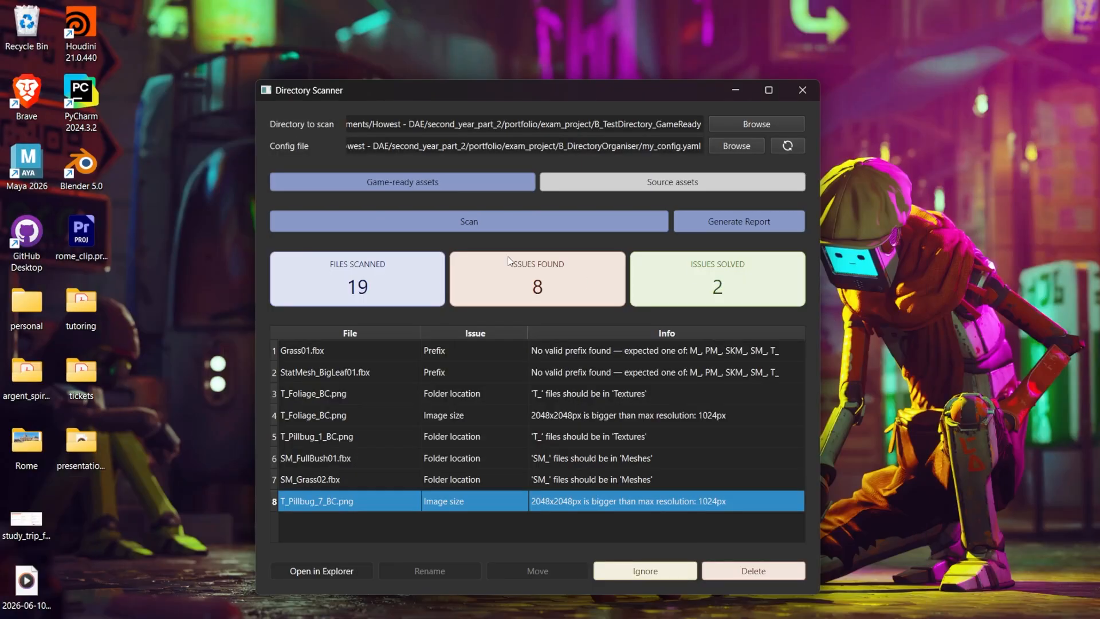
left_click(661, 573)
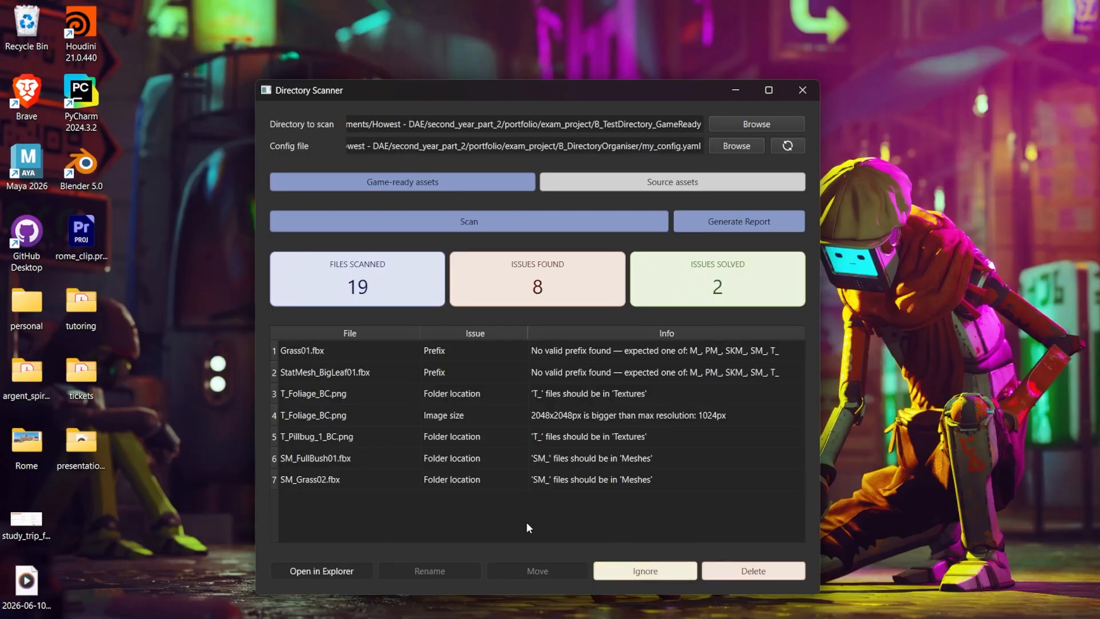
left_click(480, 480)
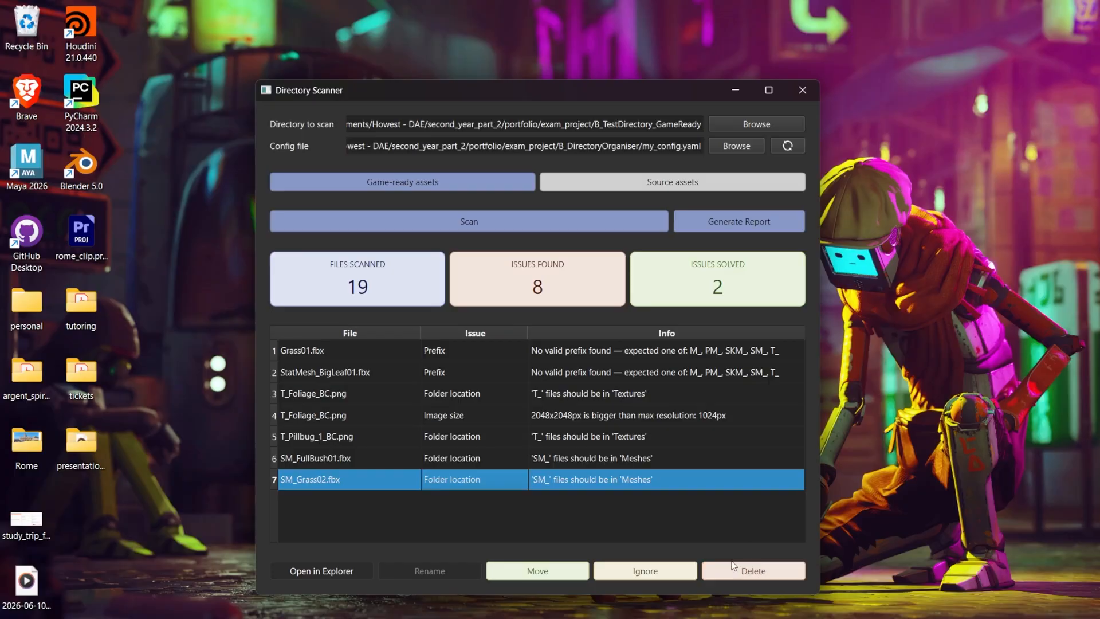
left_click(755, 569)
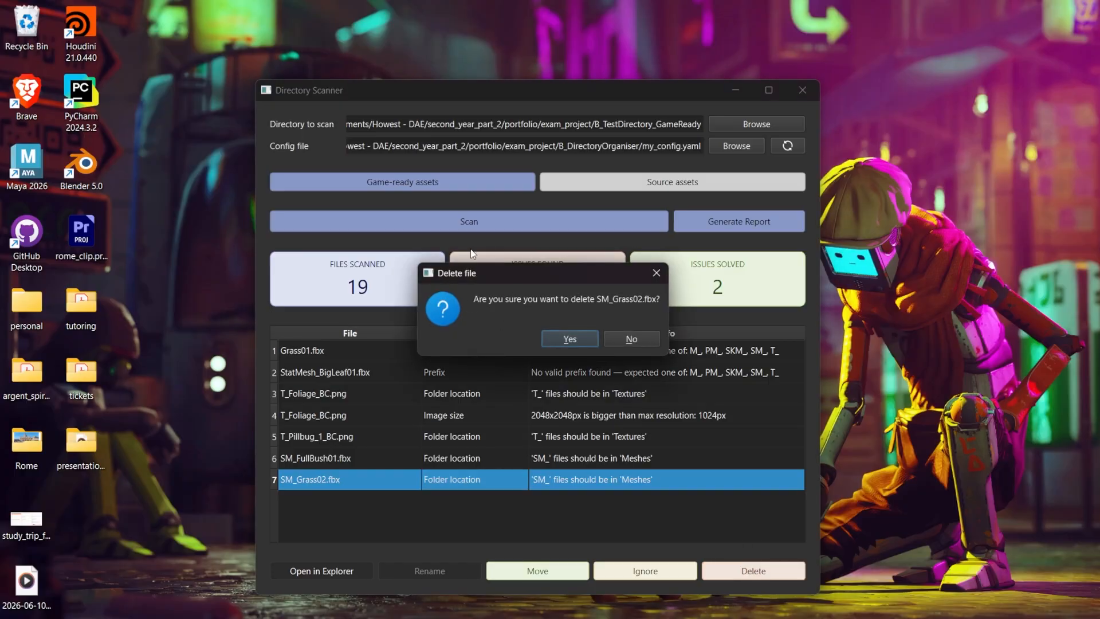
left_click(641, 338)
left_click(606, 500)
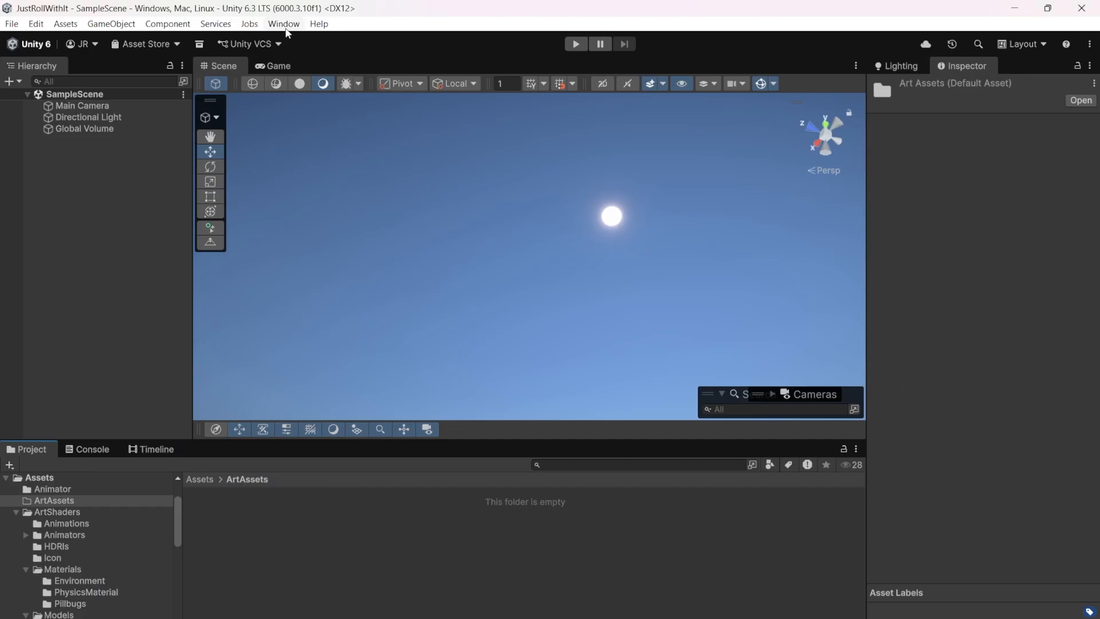
Switch to Unity and open the Batch Importer window.
left_click(284, 24)
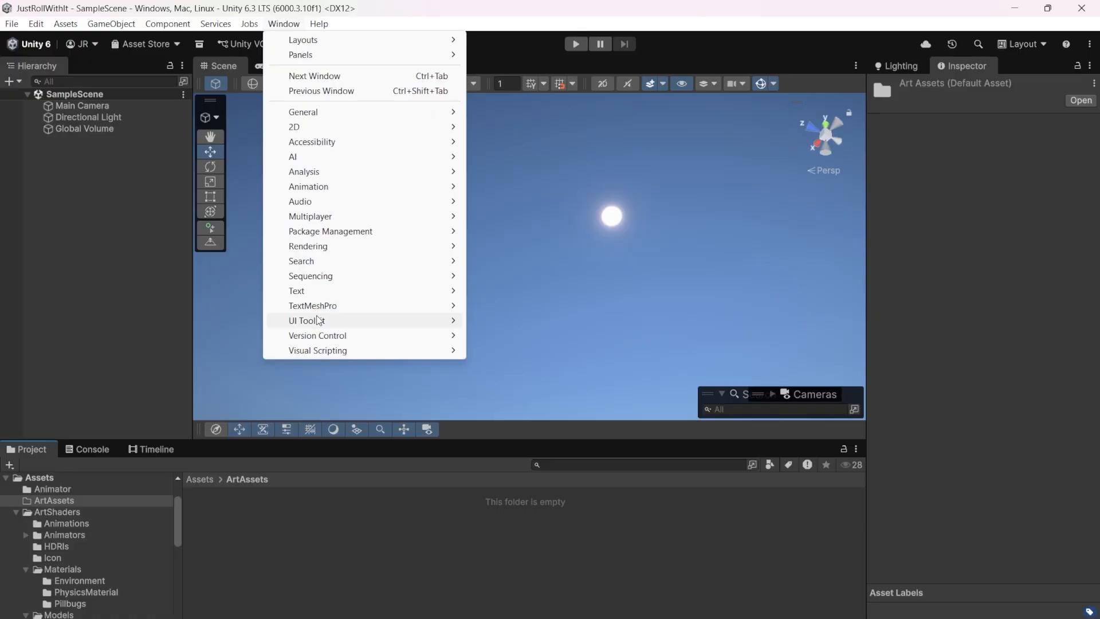
mouse_move(319, 320)
left_click(487, 324)
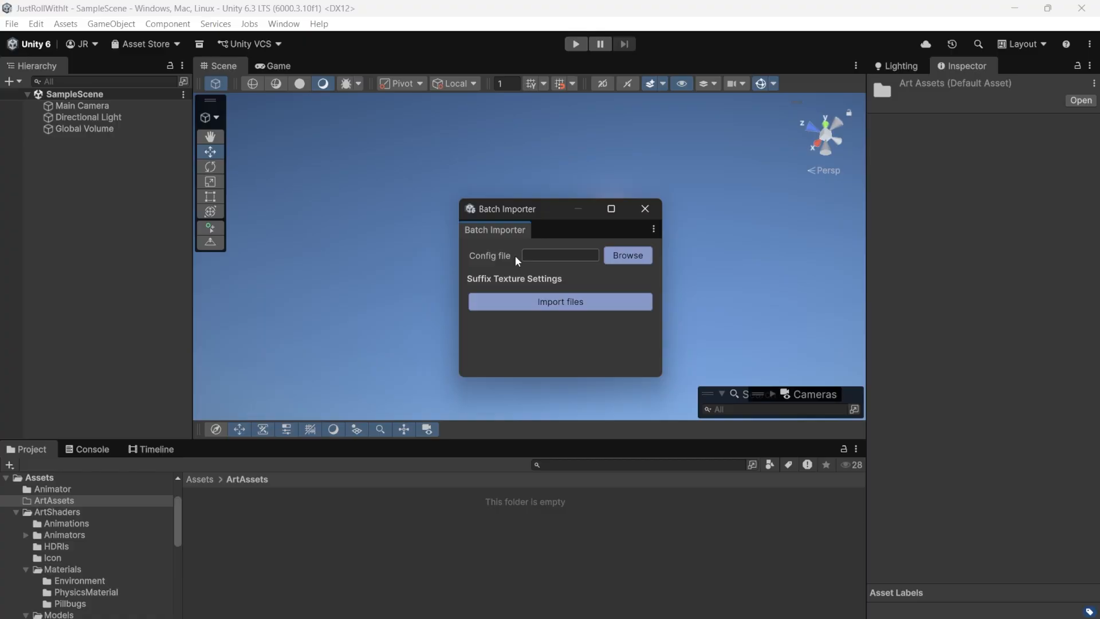
Load my_config.yaml from the C_BatchImporter folder in exam_project as the Batch Importer's config file.
left_click(622, 256)
left_click(426, 71)
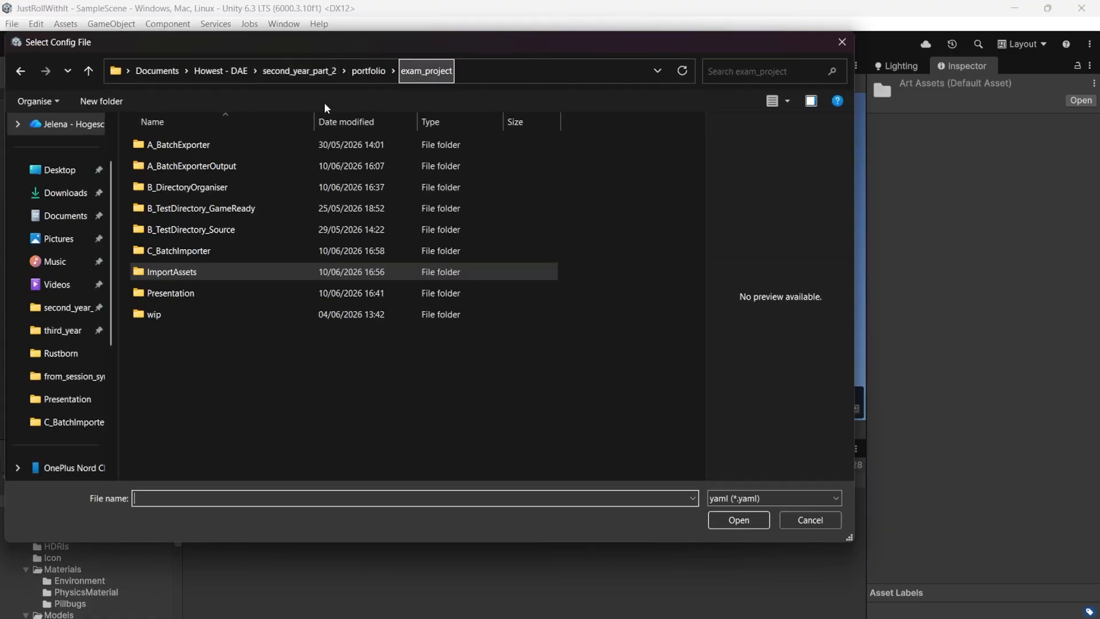
double_click(248, 251)
left_click(194, 166)
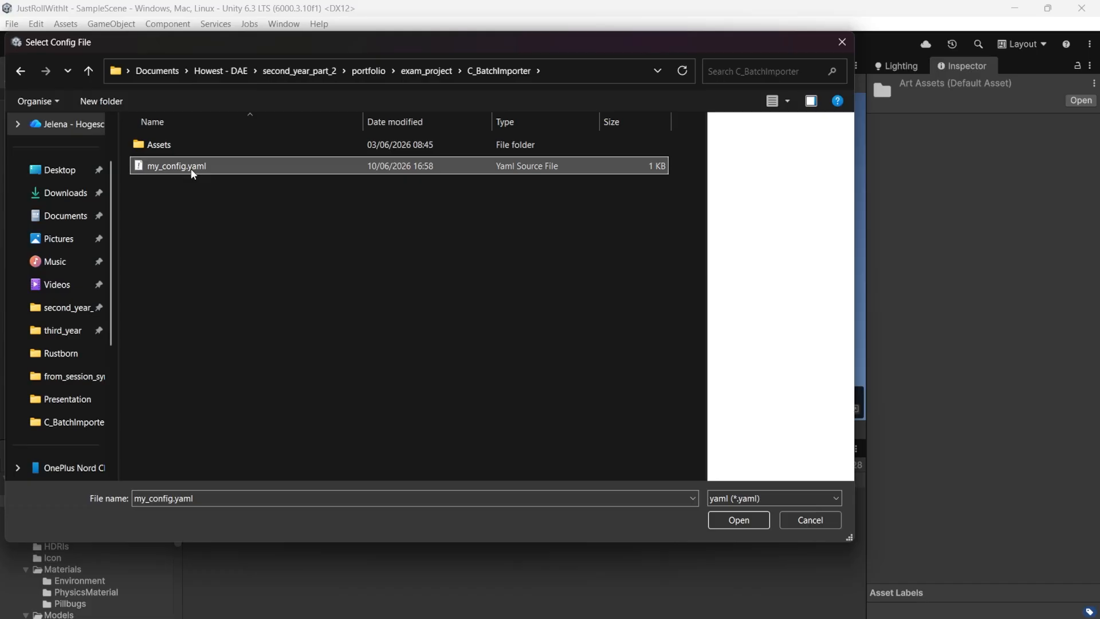
left_click(189, 166)
double_click(248, 166)
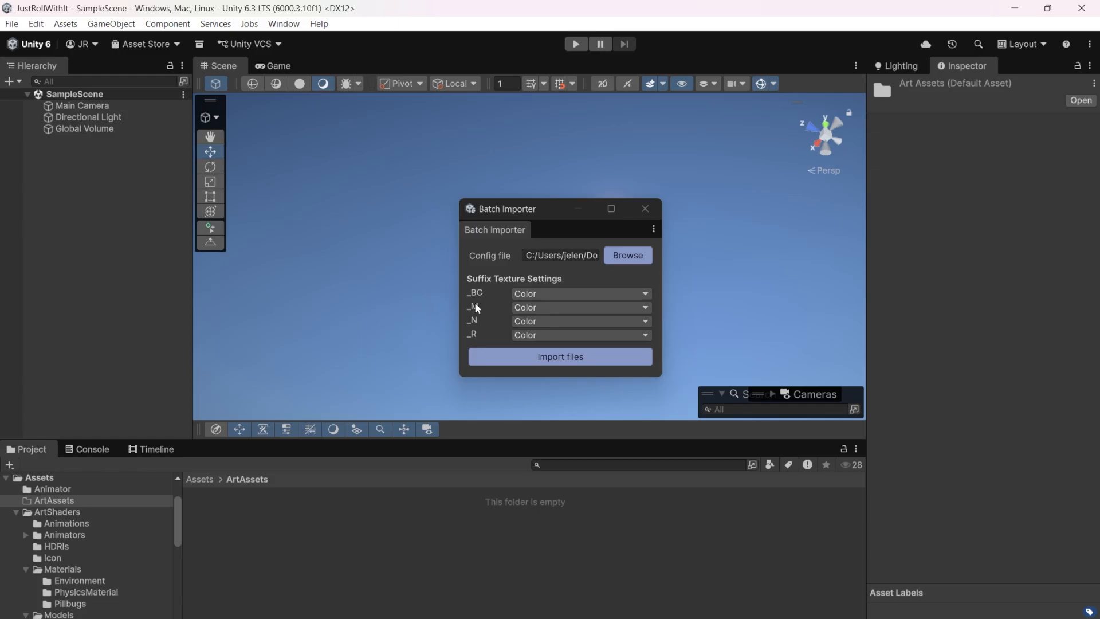
Set the texture settings for the _M and _R suffixes to Greyscale and for _N to Normal.
left_click(549, 307)
left_click(550, 338)
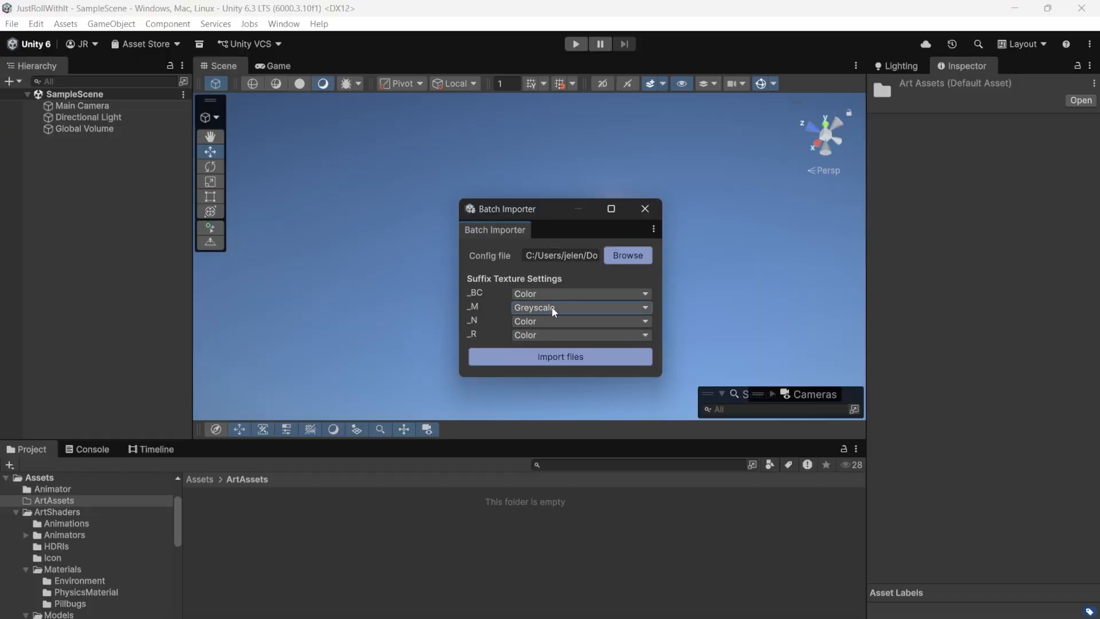
left_click(520, 322)
left_click(551, 381)
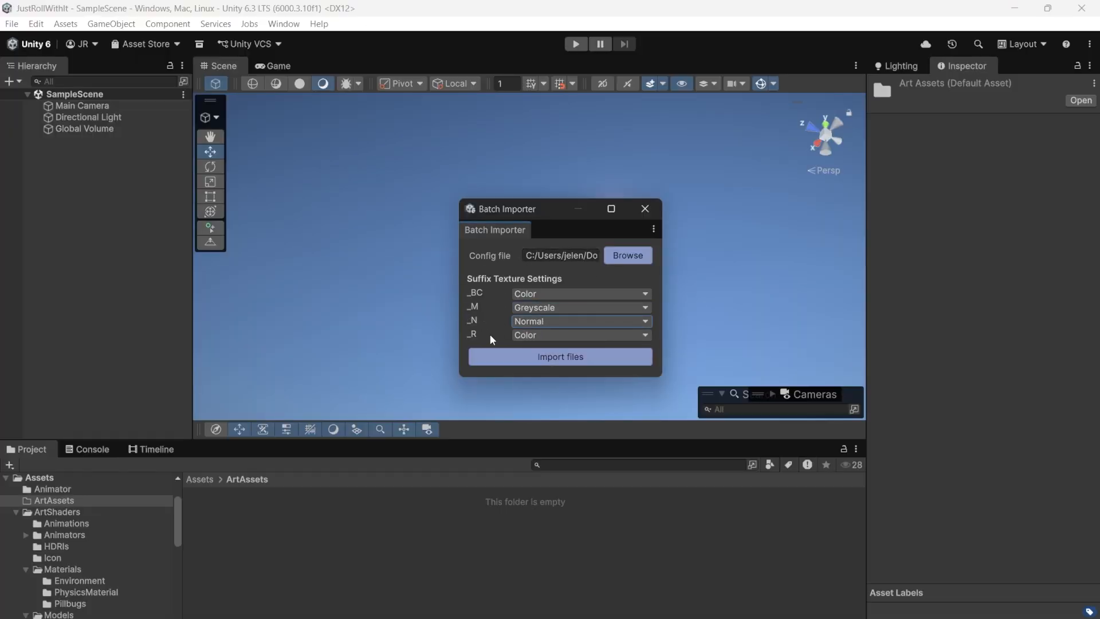
left_click(525, 338)
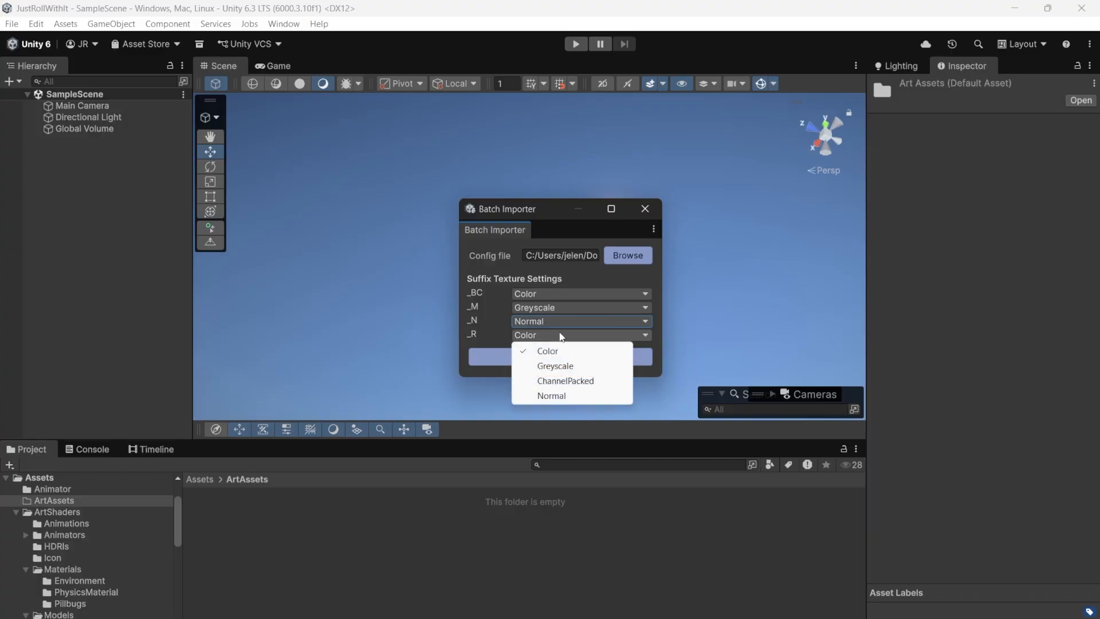
left_click(567, 367)
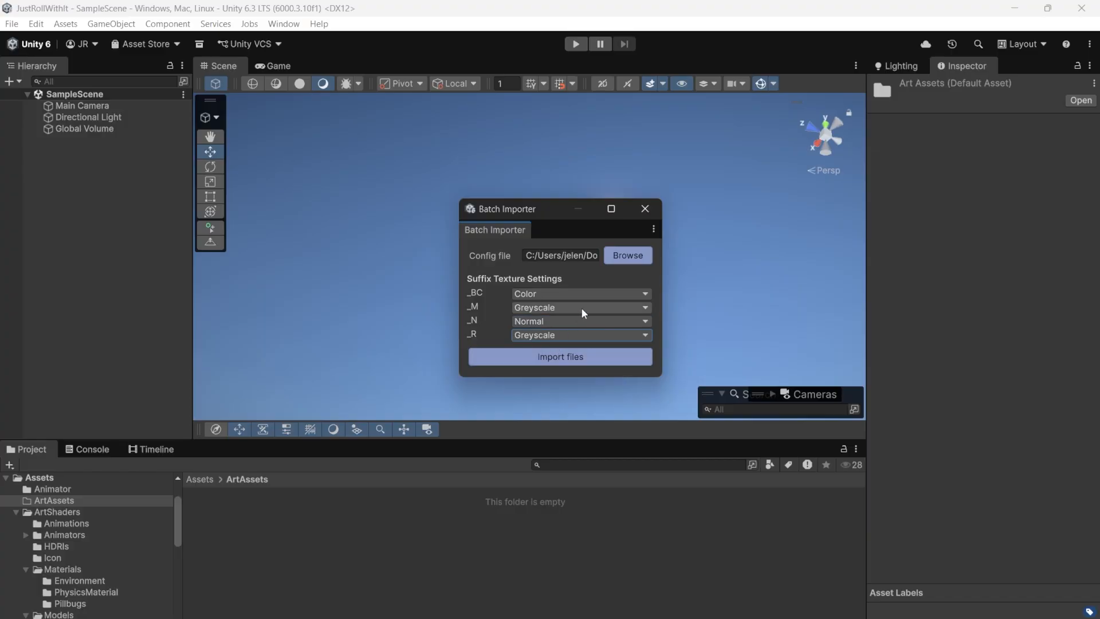
Import all SM_ meshes and the three T_Ground textures from the ImportAssets folder in exam_project with the Batch Importer.
left_click(578, 356)
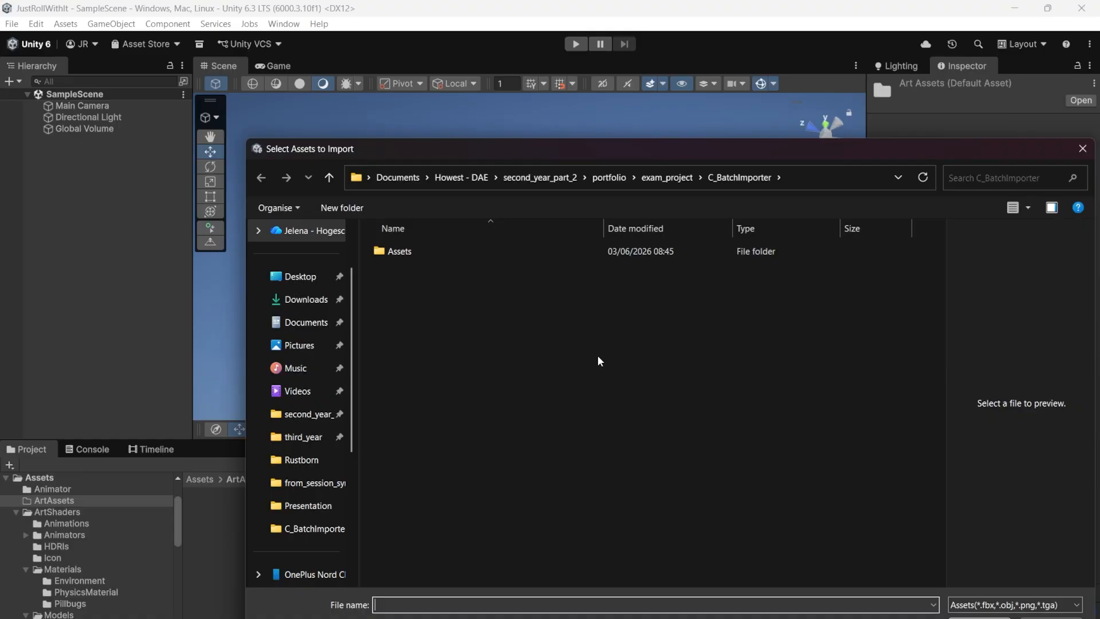
left_click(666, 175)
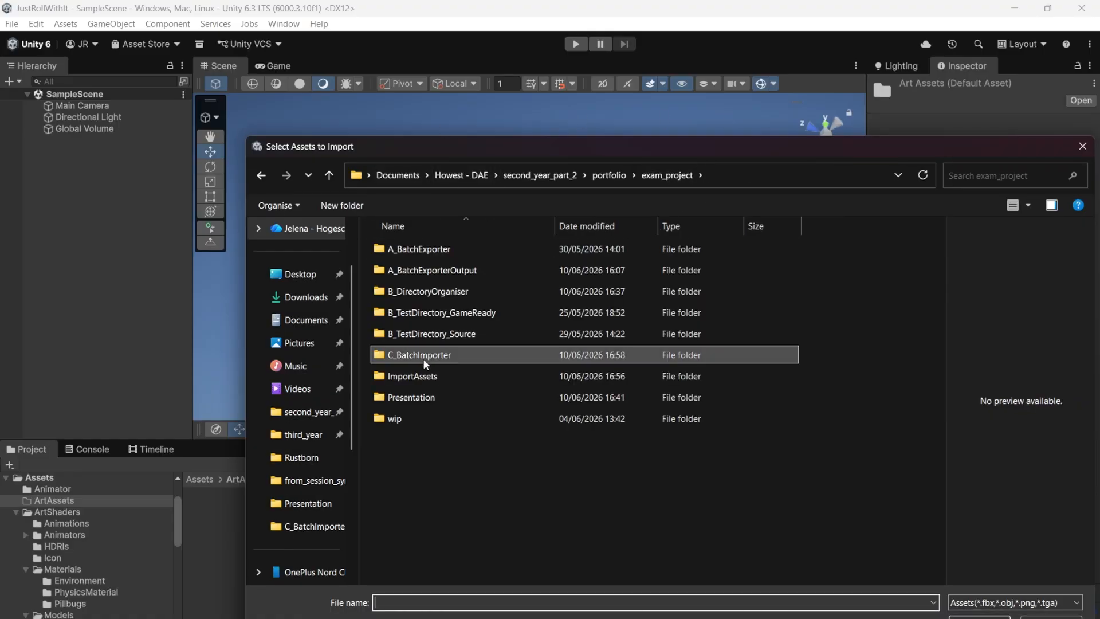
double_click(424, 376)
left_click_drag(480, 485, 450, 250)
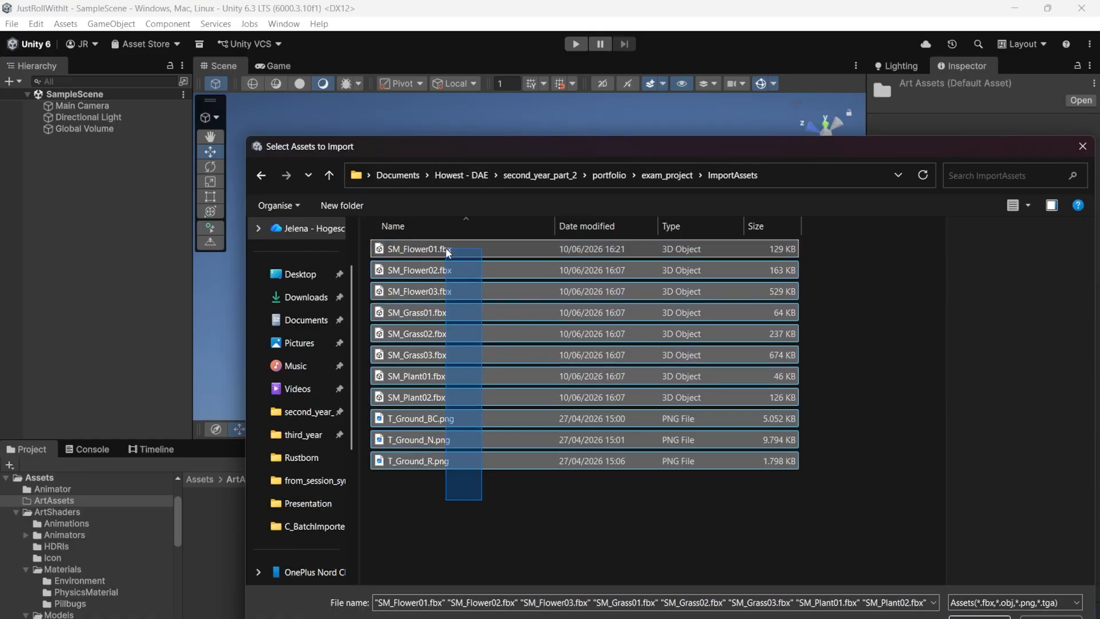
left_click_drag(537, 143, 425, 94)
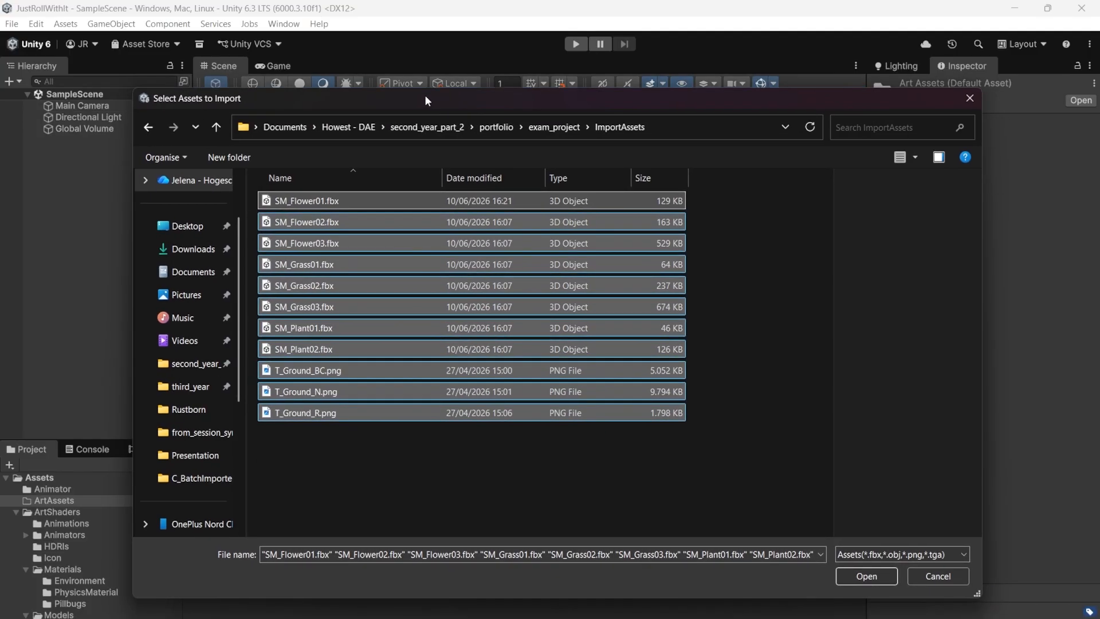
left_click(865, 576)
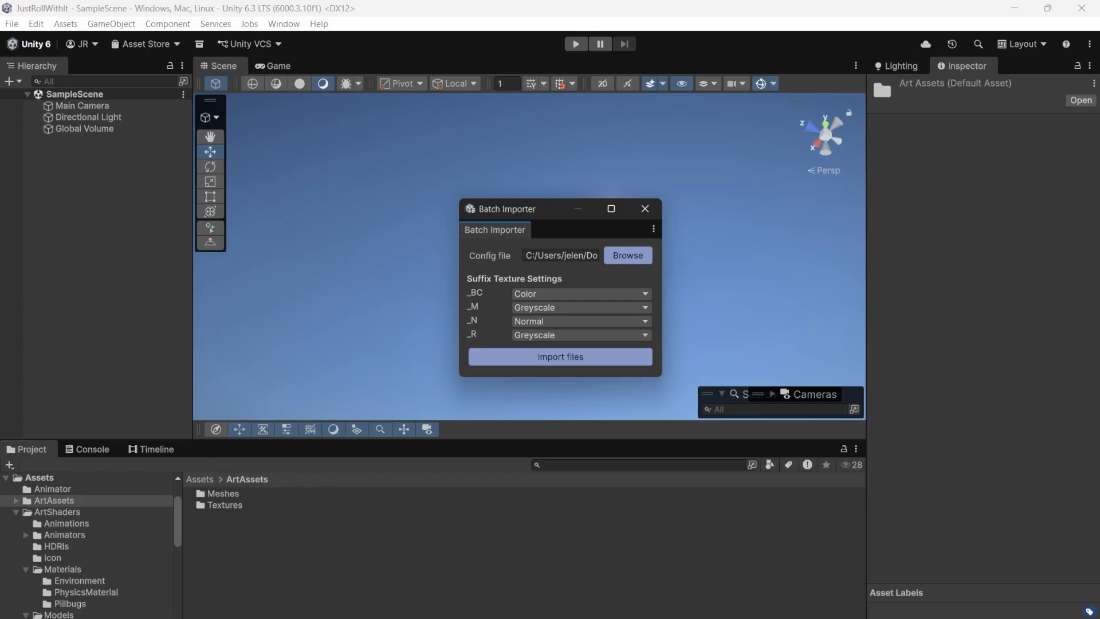
Switch to Visual Studio, examine the import_base_path entry in my_config.yaml and return to Unity.
key("alt+Tab")
left_click(186, 120)
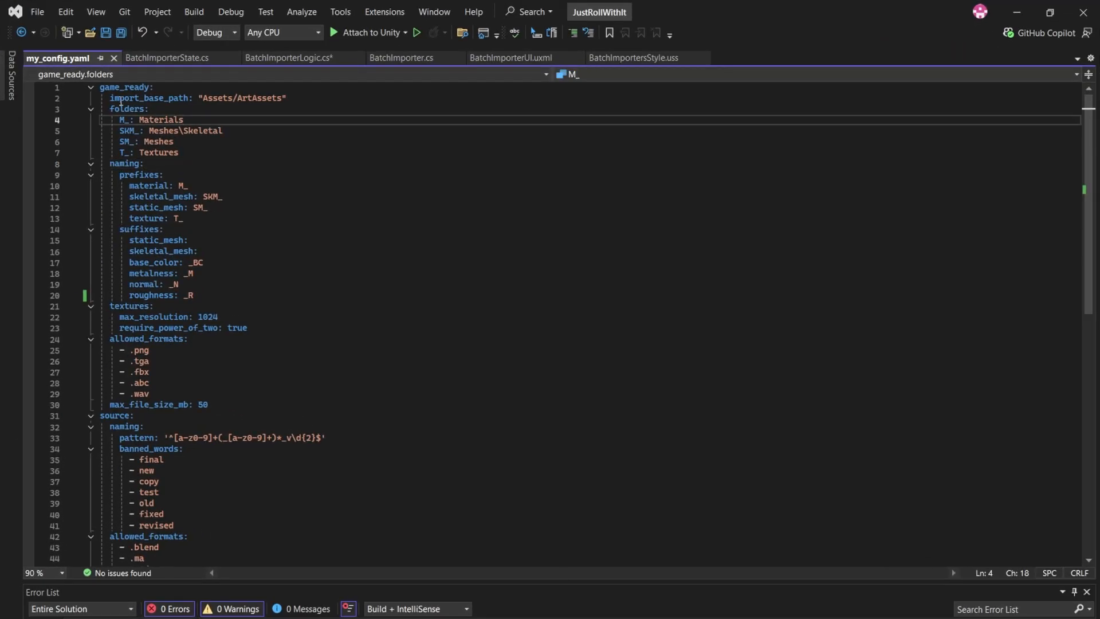
left_click_drag(110, 99, 301, 103)
left_click(305, 103)
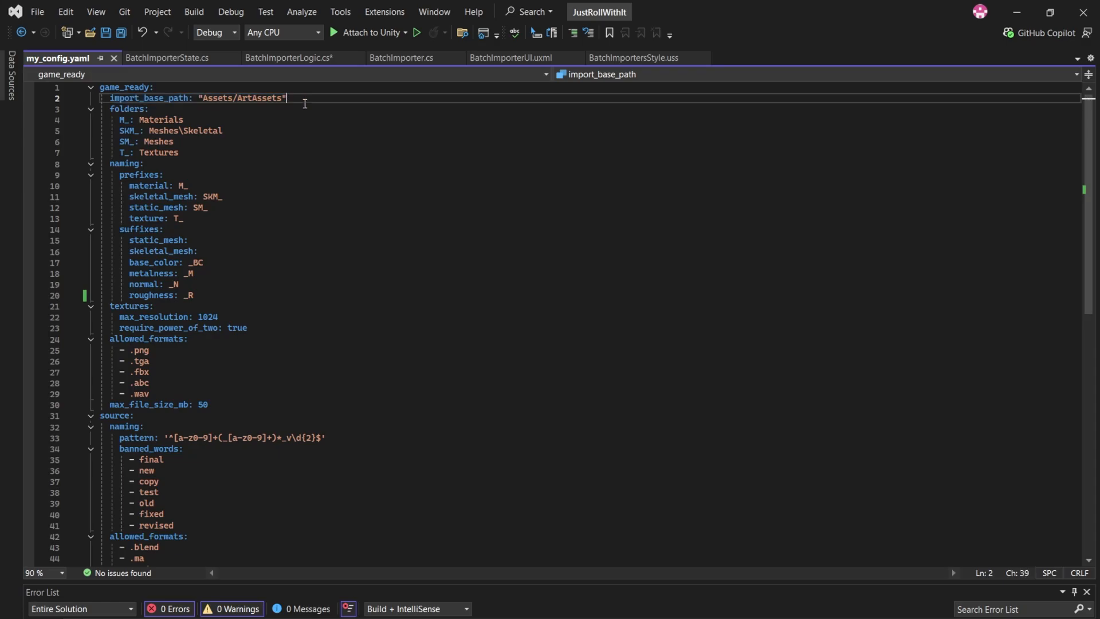
left_click(1017, 12)
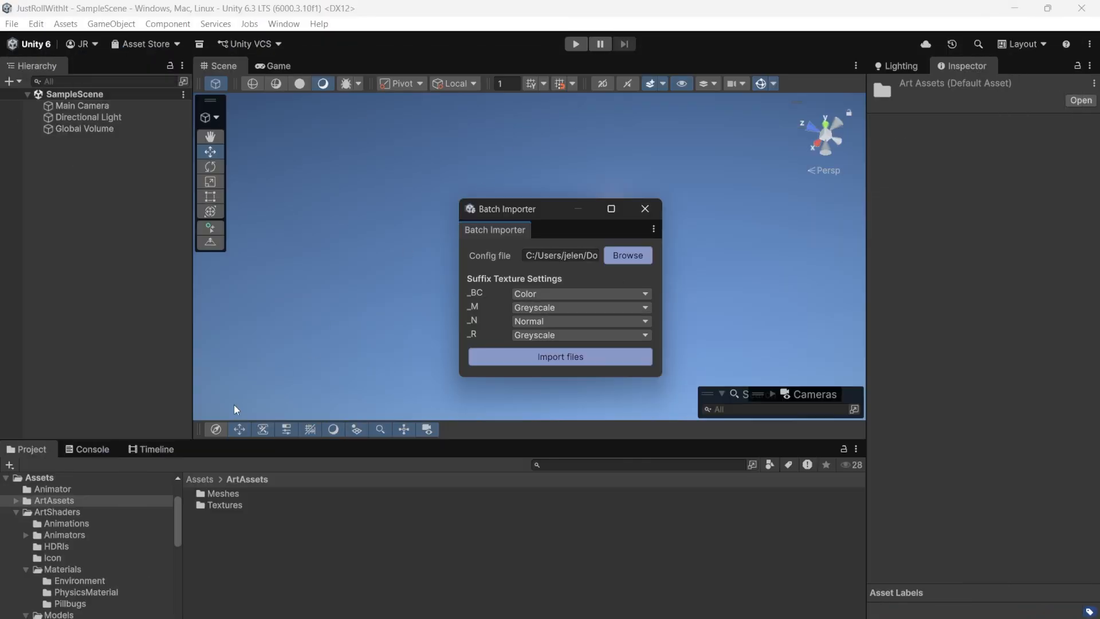
Check the mesh and texture prefix folder mappings in my_config.yaml in Visual Studio, and return to Unity.
key("alt+Tab")
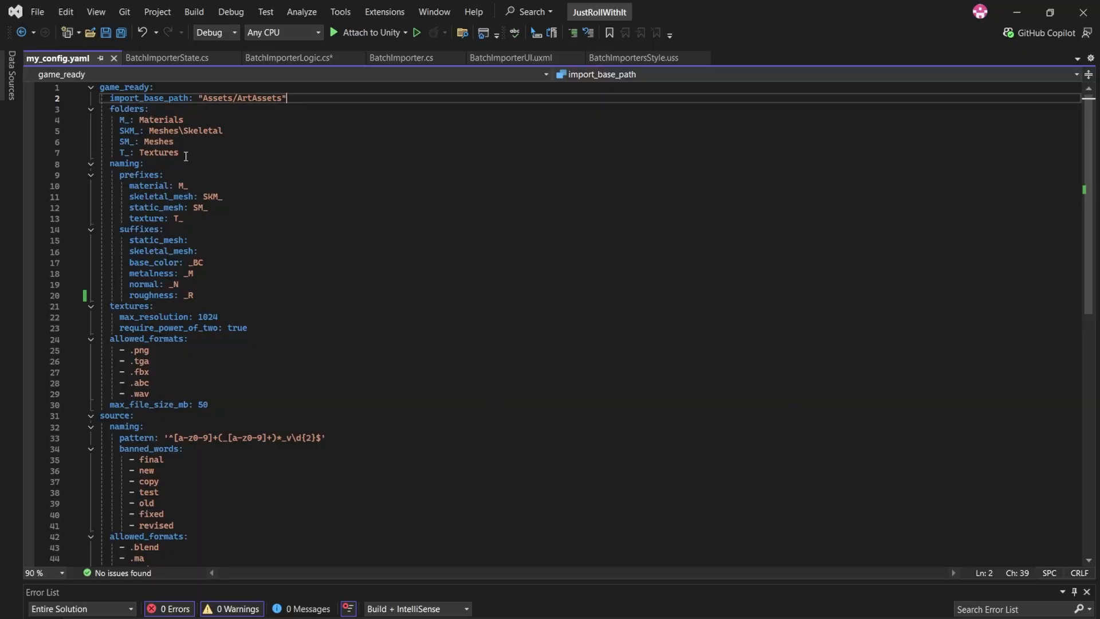
left_click_drag(180, 153, 92, 131)
left_click(1017, 13)
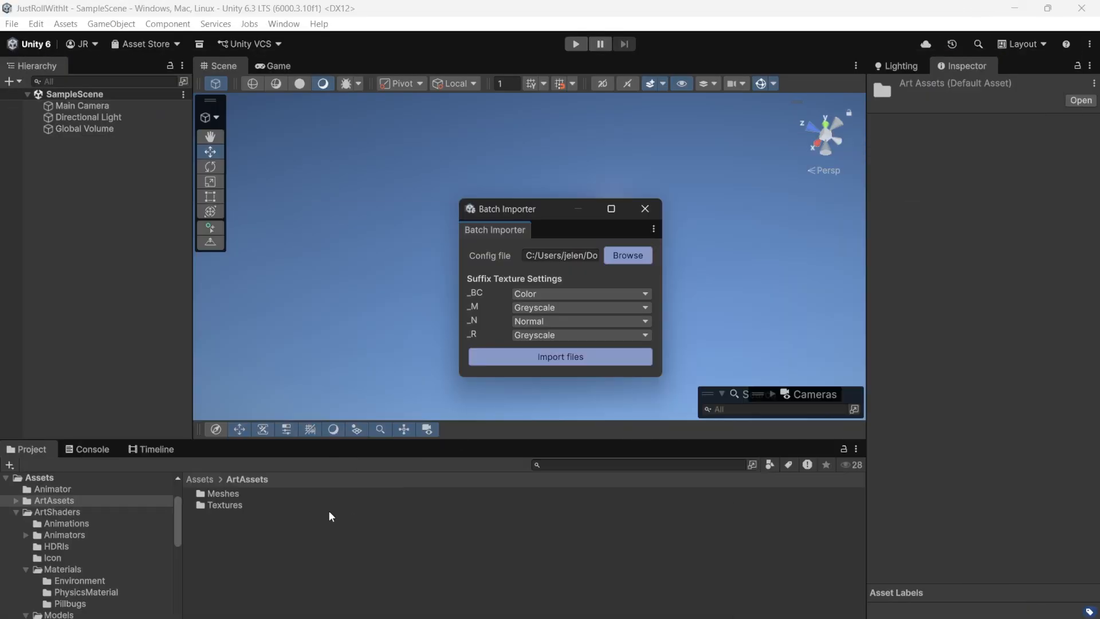
Inspect the import settings of T_Ground_BC, T_Ground_N and T_Ground_R in the ArtAssets Textures folder.
double_click(232, 504)
left_click(256, 493)
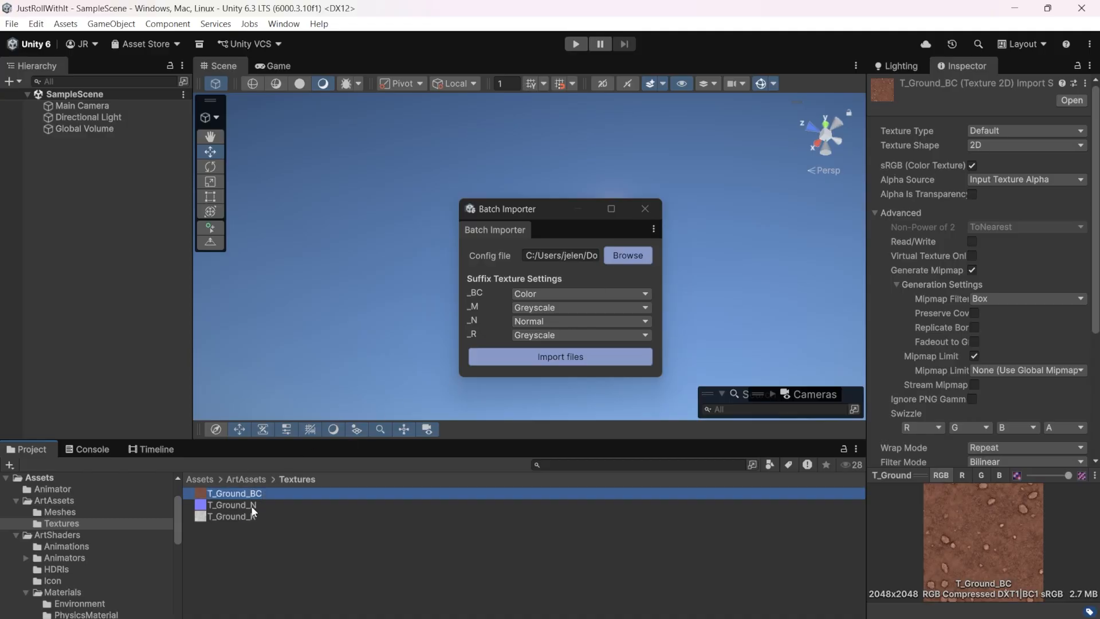
left_click(237, 505)
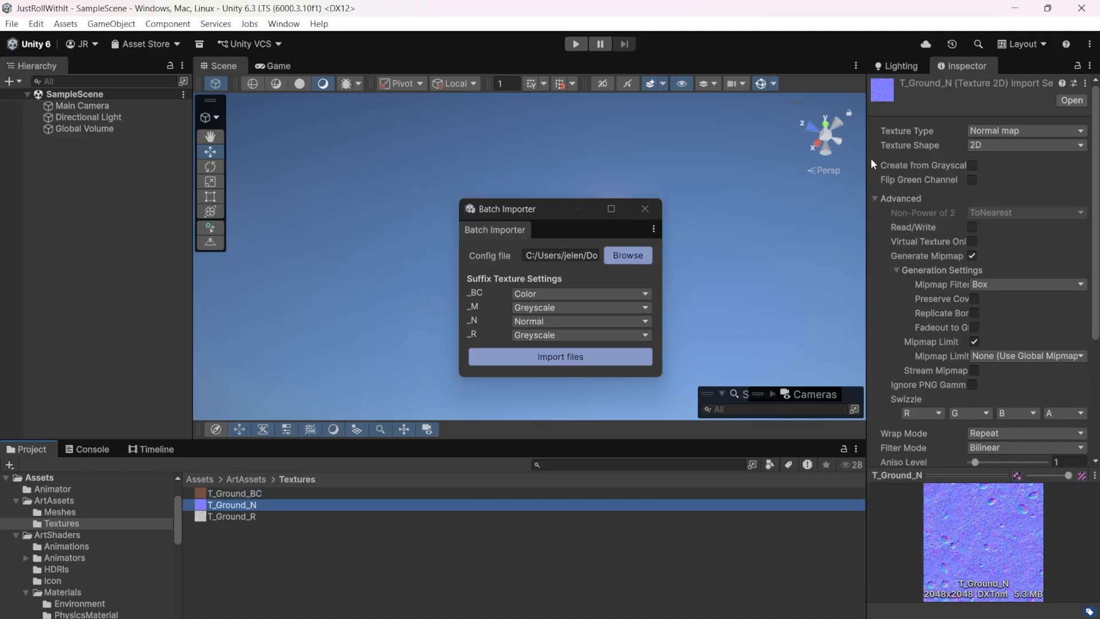
left_click(236, 516)
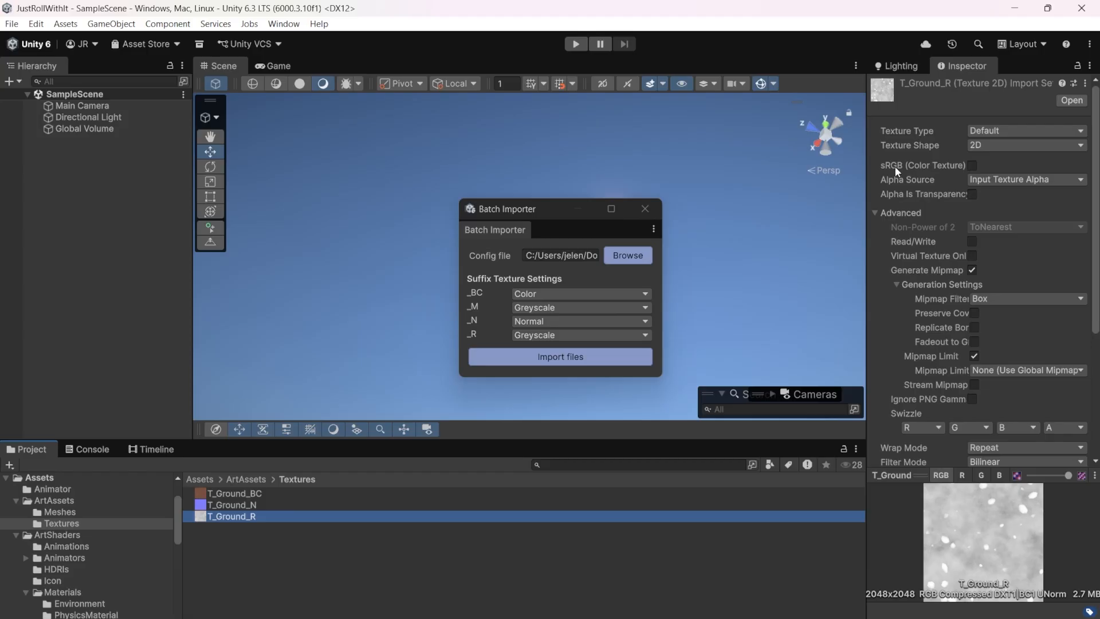
Review the imported models in the ArtAssets Meshes folder with SM_Grass02 collapsed.
left_click(246, 479)
double_click(229, 505)
left_click(246, 479)
double_click(232, 493)
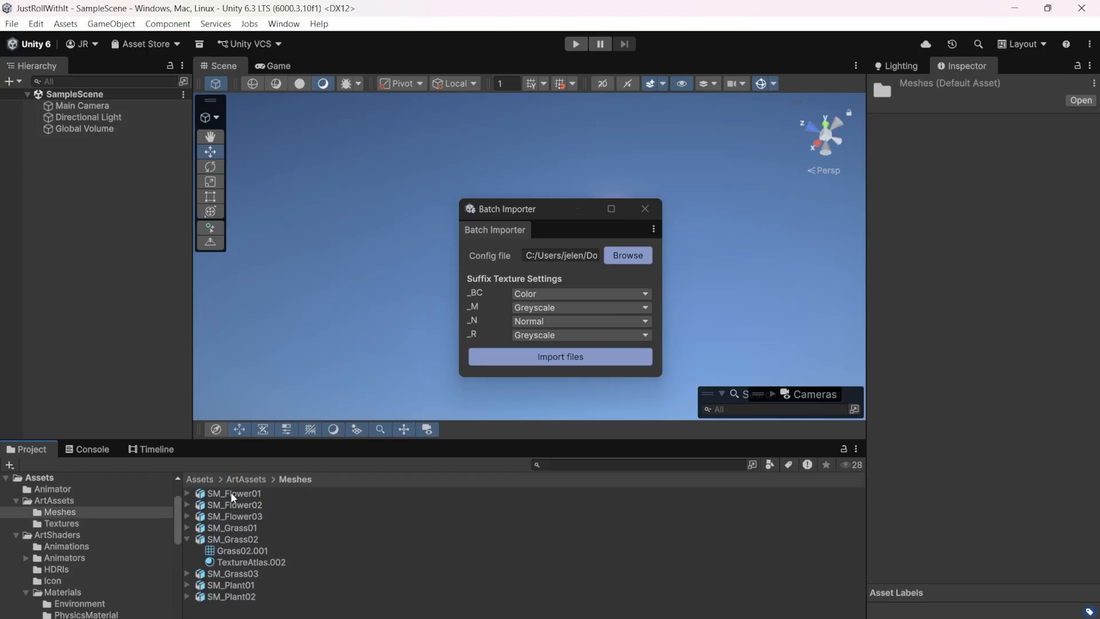
left_click(187, 540)
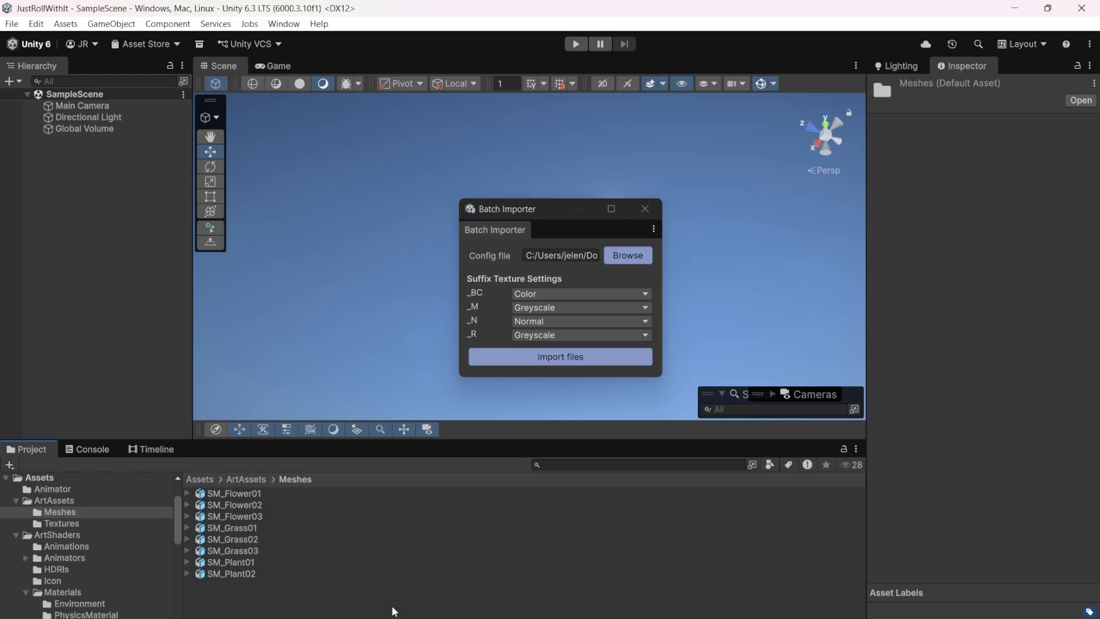
Switch to ArtStation in the browser, look through the FileFlow project page and return to the portfolio profile.
mouse_move(662, 618)
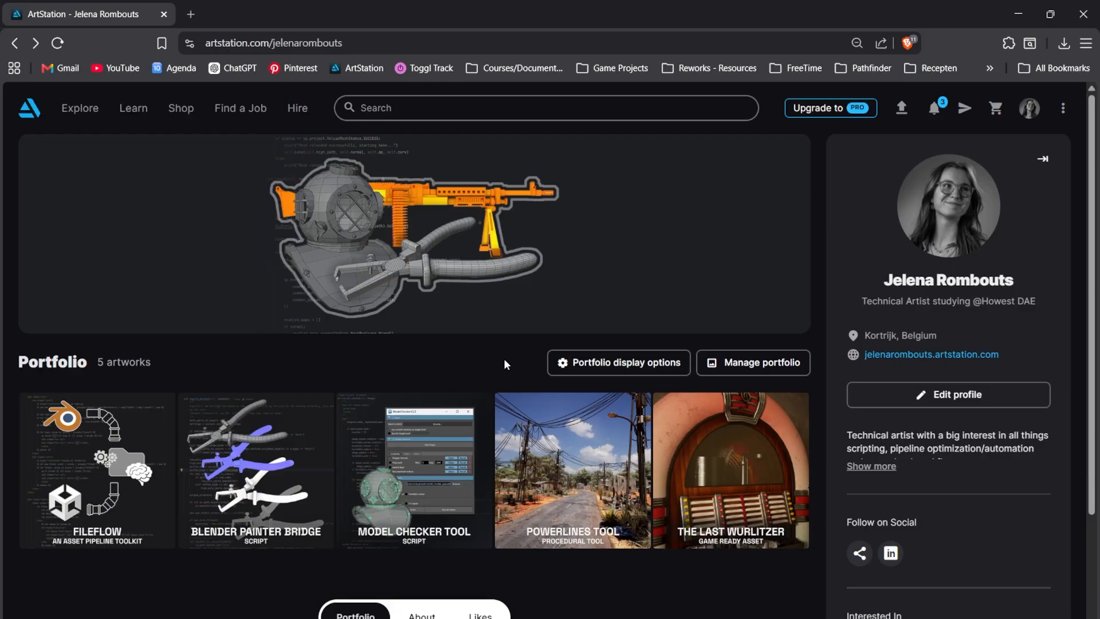
left_click(118, 442)
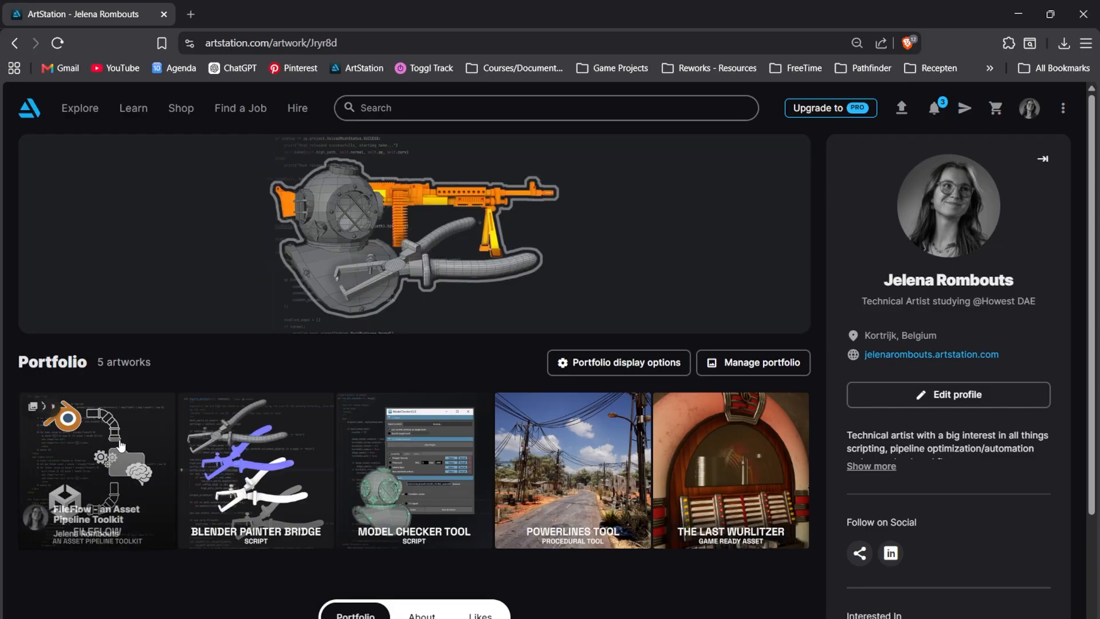
scroll(421, 386, "down", 8)
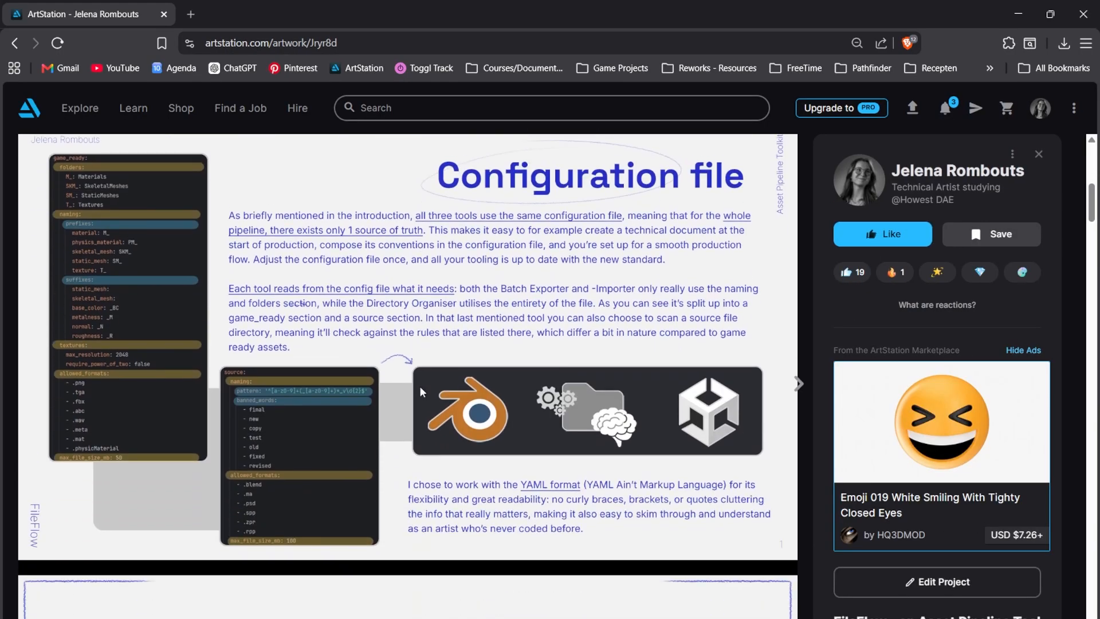
scroll(662, 276, "down", 15)
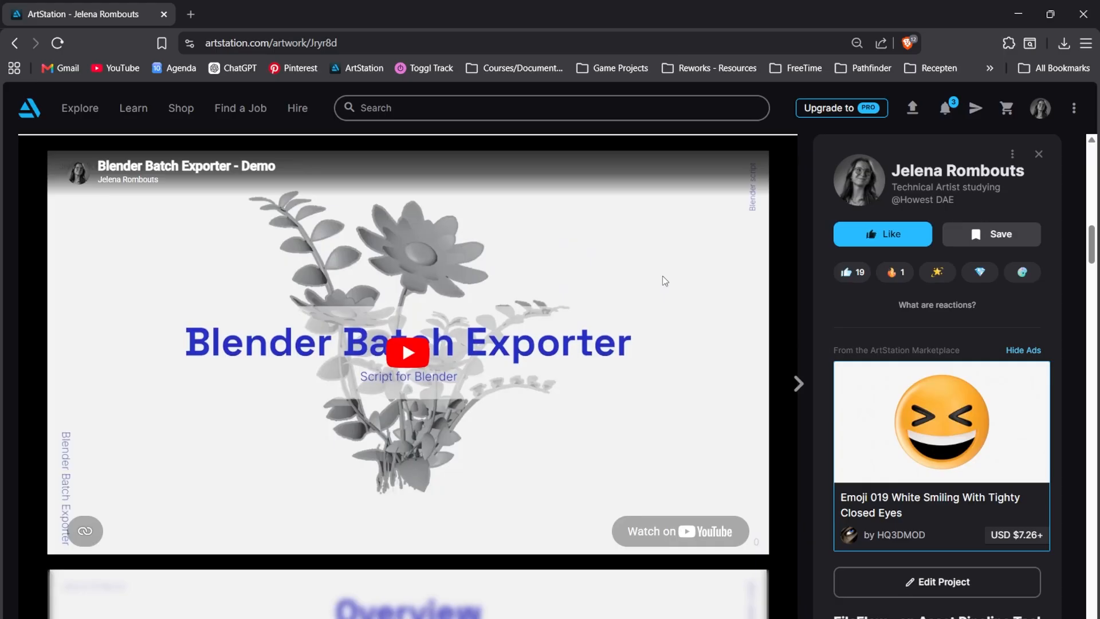
scroll(663, 276, "down", 5)
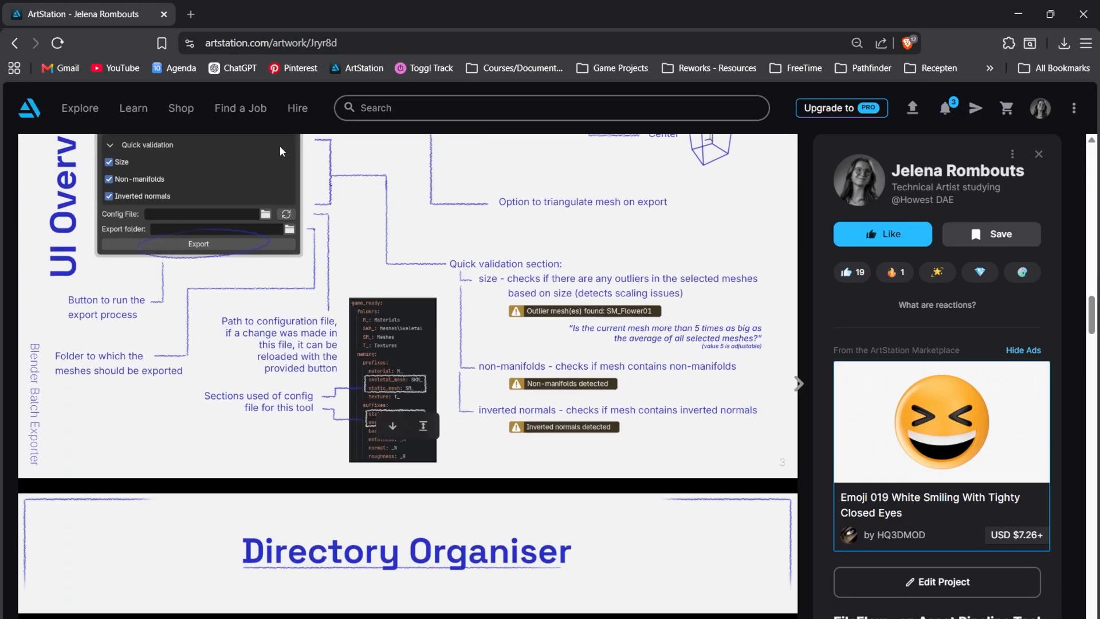
left_click(15, 43)
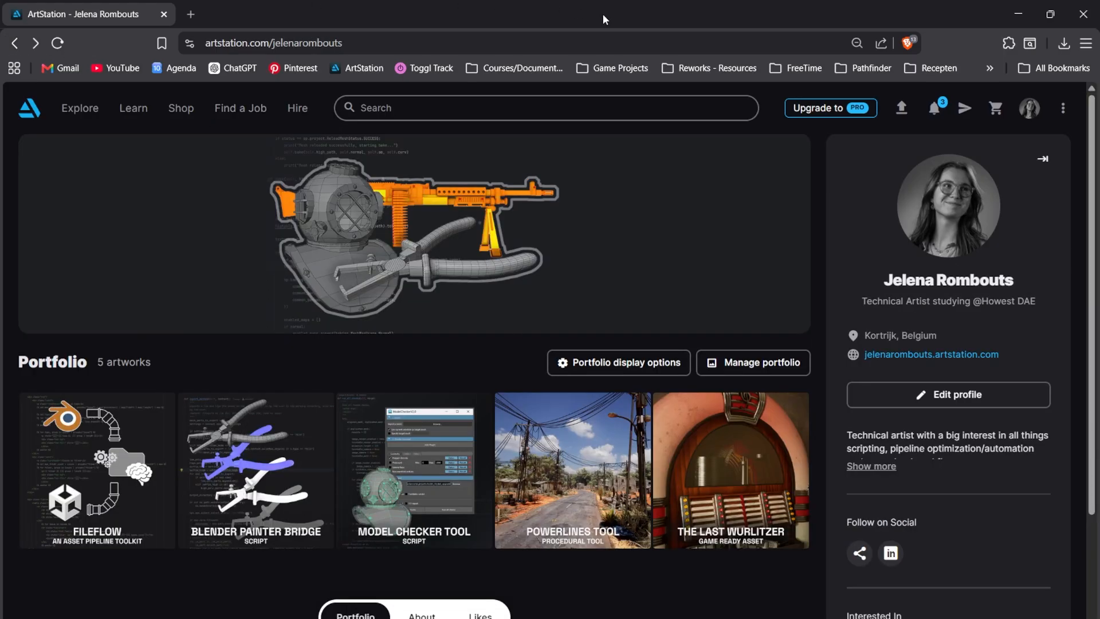
left_click_drag(883, 279, 994, 277)
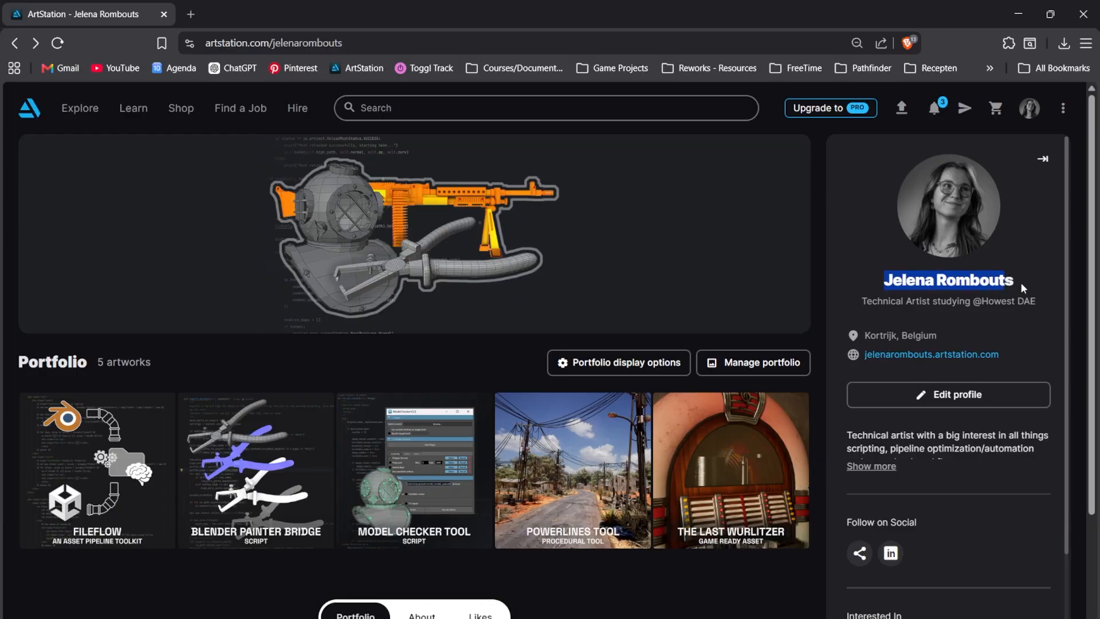
left_click(457, 356)
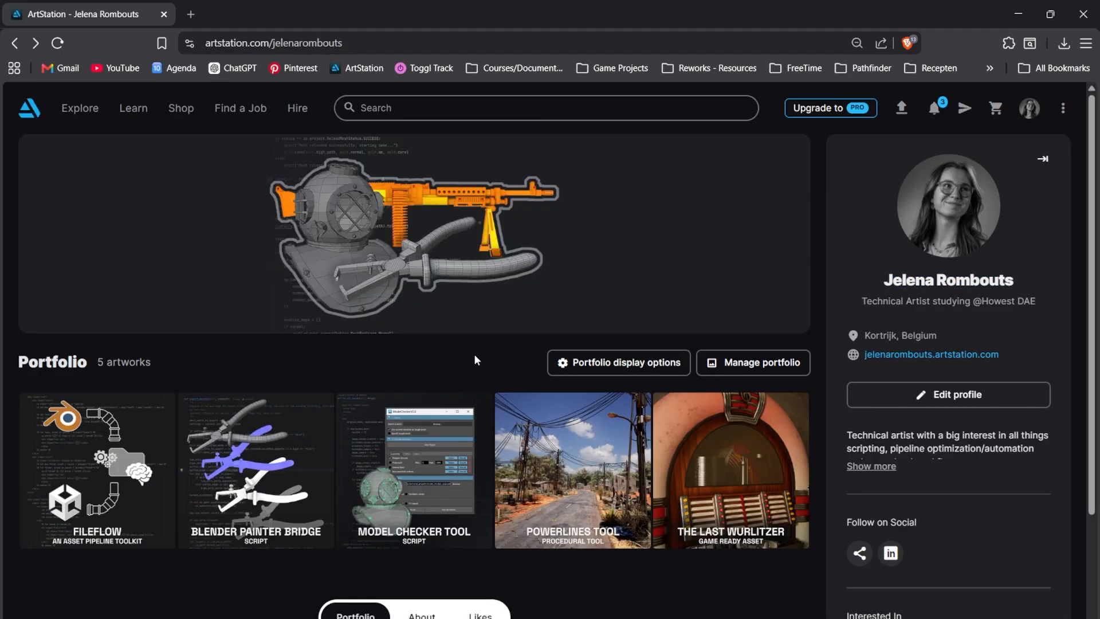